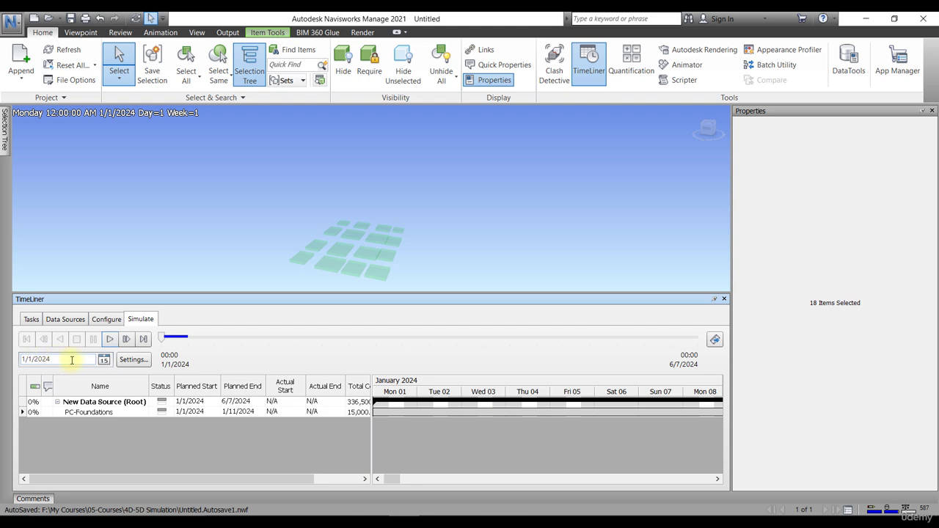
Step: Jump the simulation date to 5/1/2024 (Day 122, Week 18)
drag(44, 363, 10, 358)
text(5-1-)
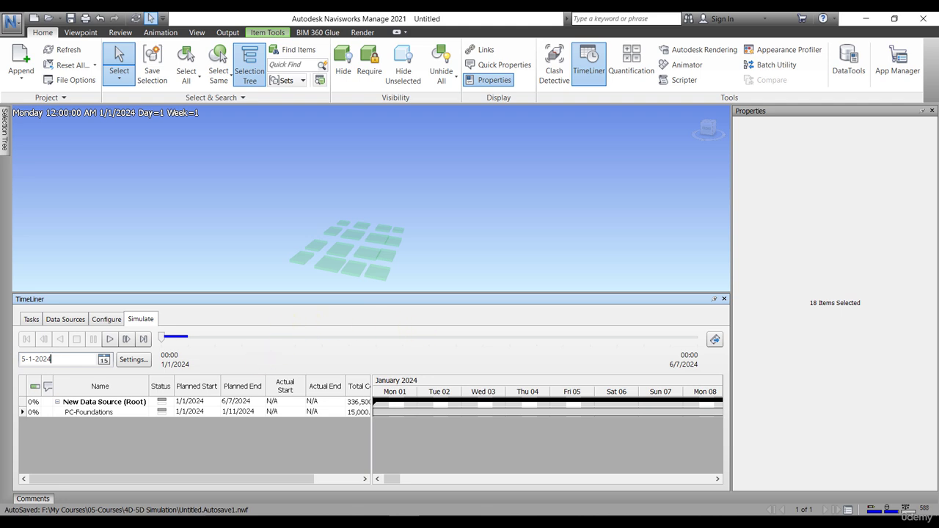
click(29, 361)
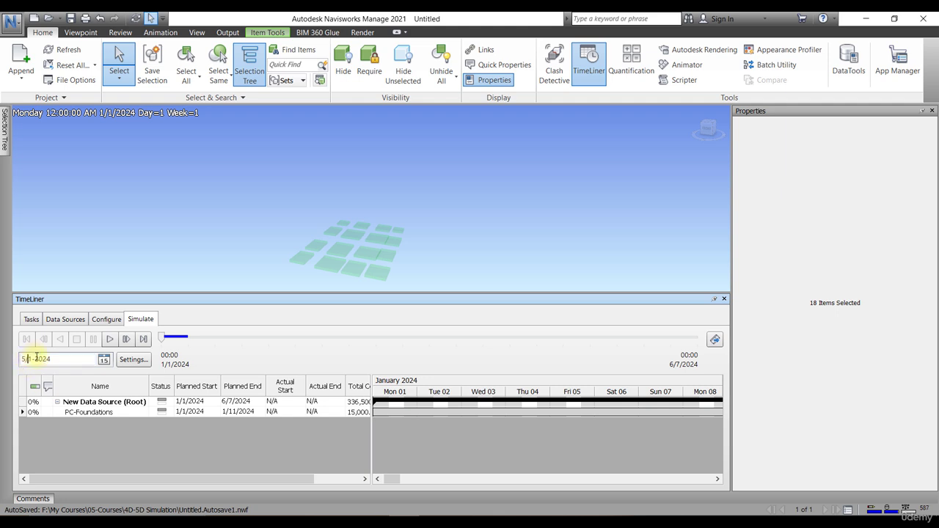
click(35, 359)
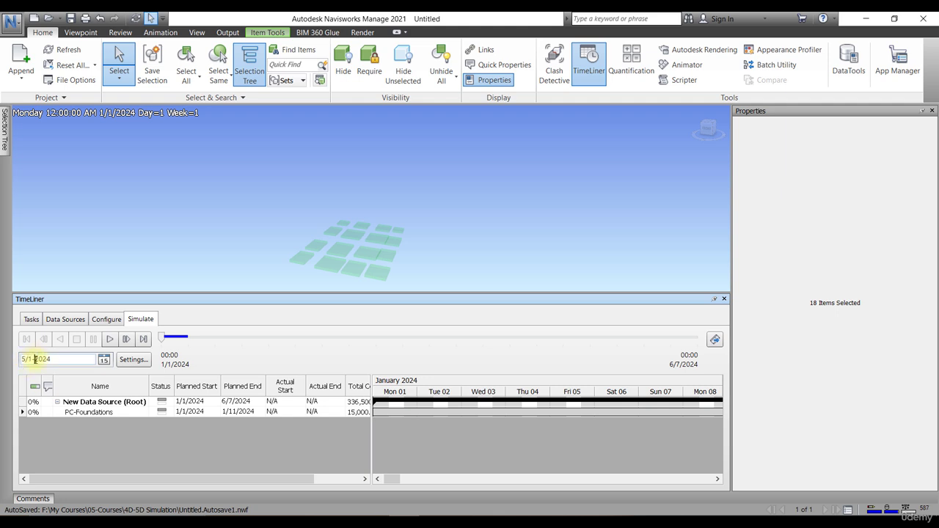
click(77, 358)
key(Return)
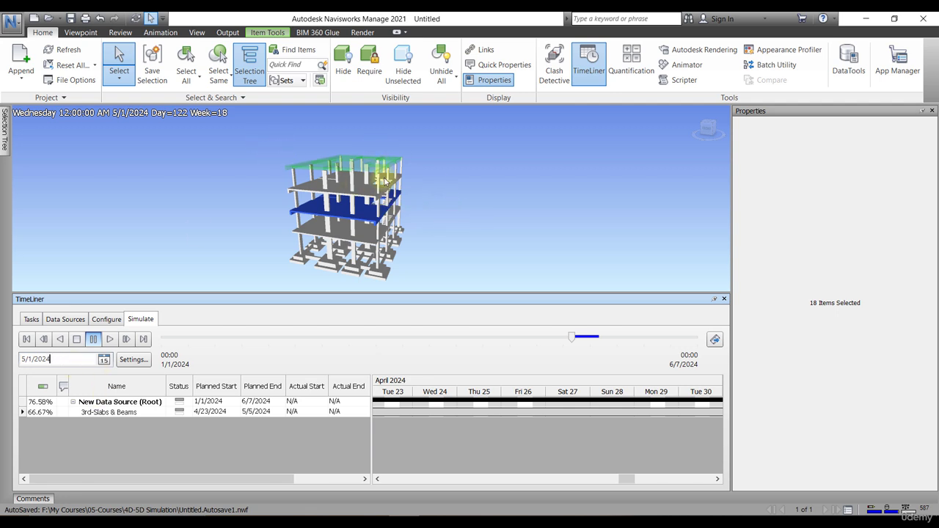
Step: Deselect the slabs in the viewport and select the New Data Source (Root) task
click(516, 258)
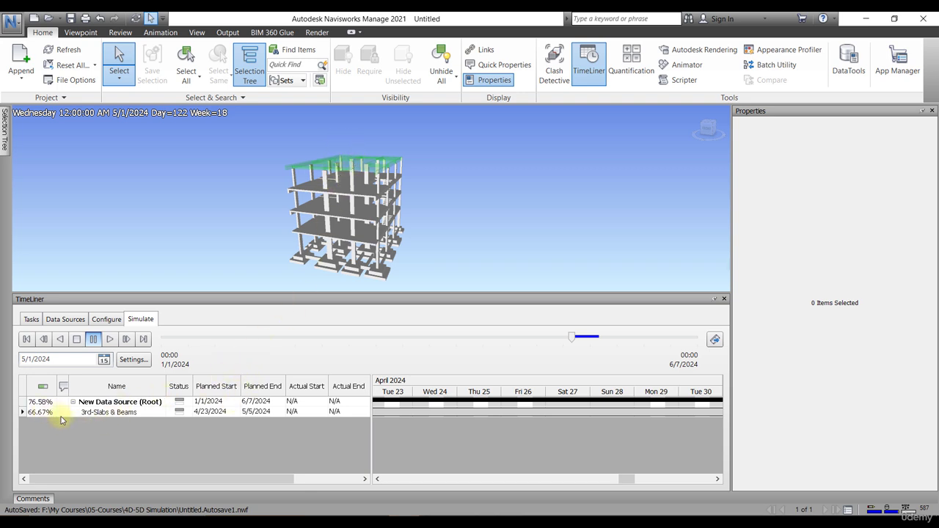
click(23, 402)
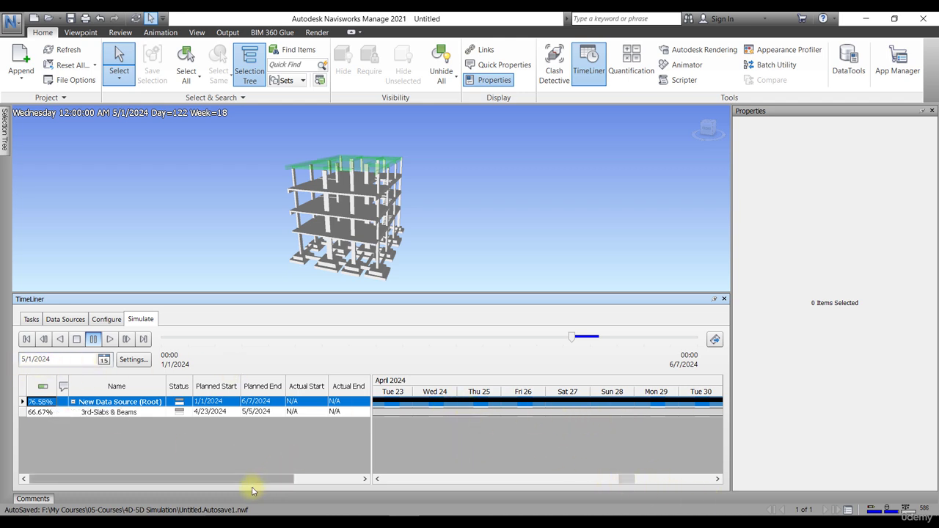
Step: Step back to 4/30/2024, then drag the simulation slider back to about 1/21/2024
click(175, 339)
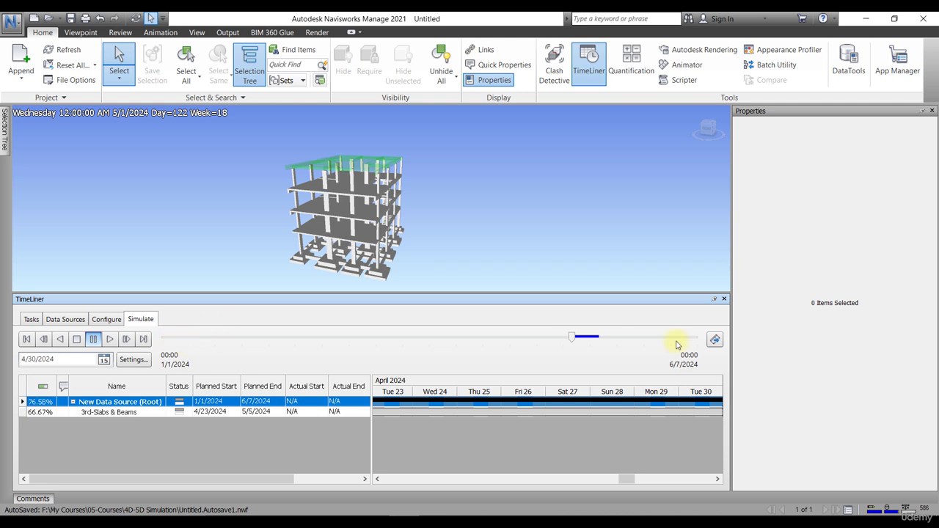
drag(572, 340, 230, 336)
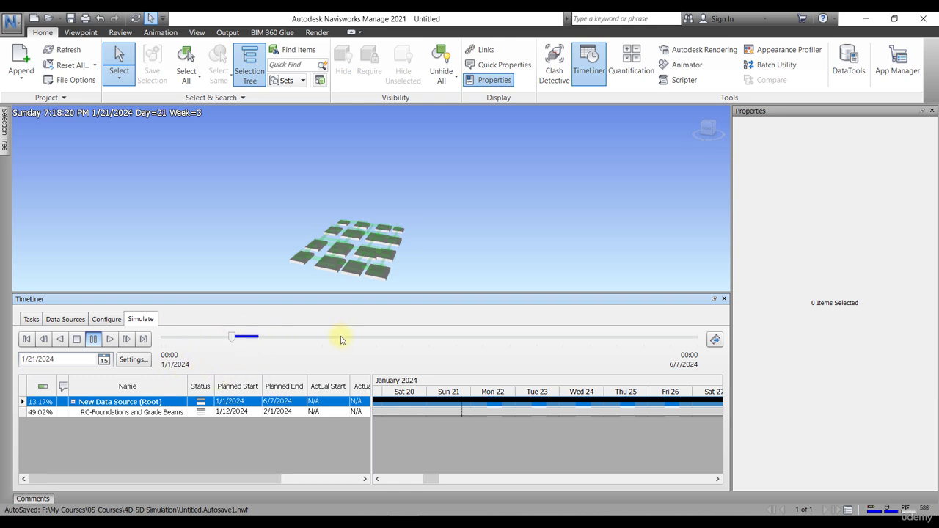
click(714, 339)
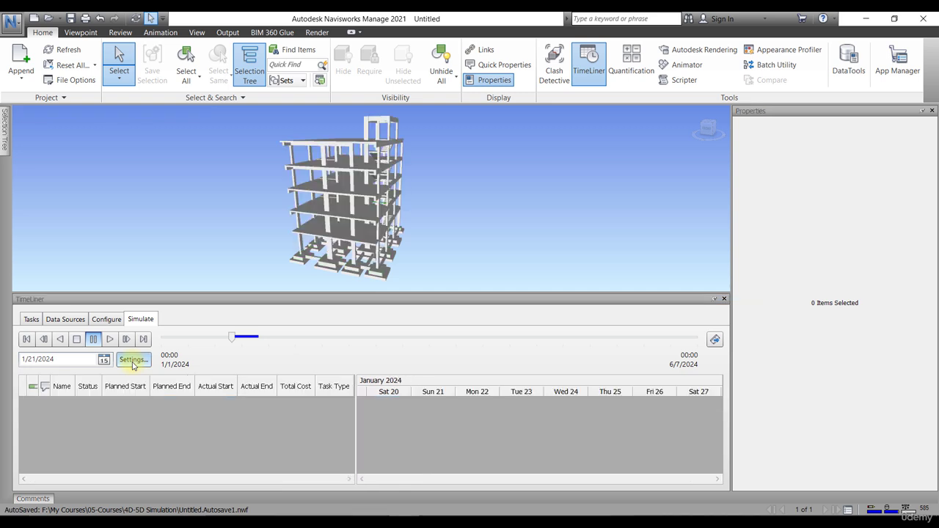
Step: In Simulation Settings, set the override start date to 2/1/2024, then turn the override off
click(134, 360)
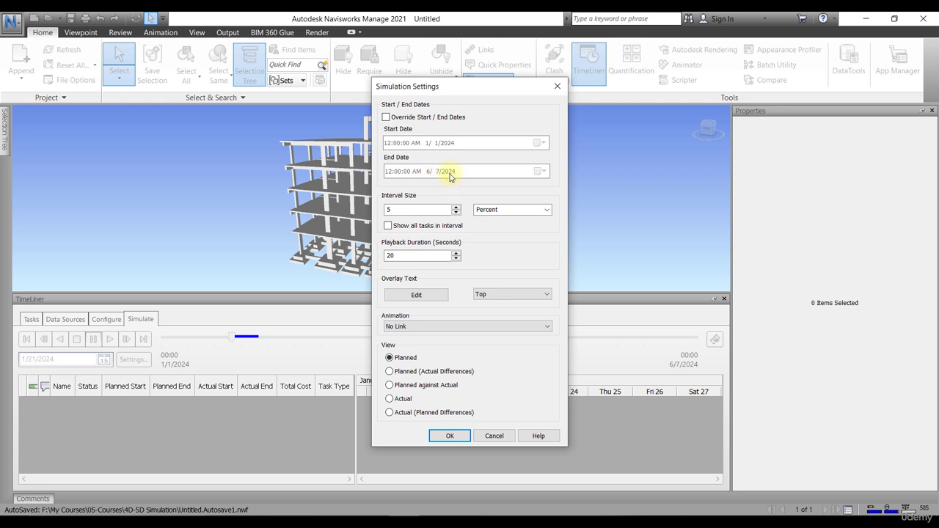
click(386, 118)
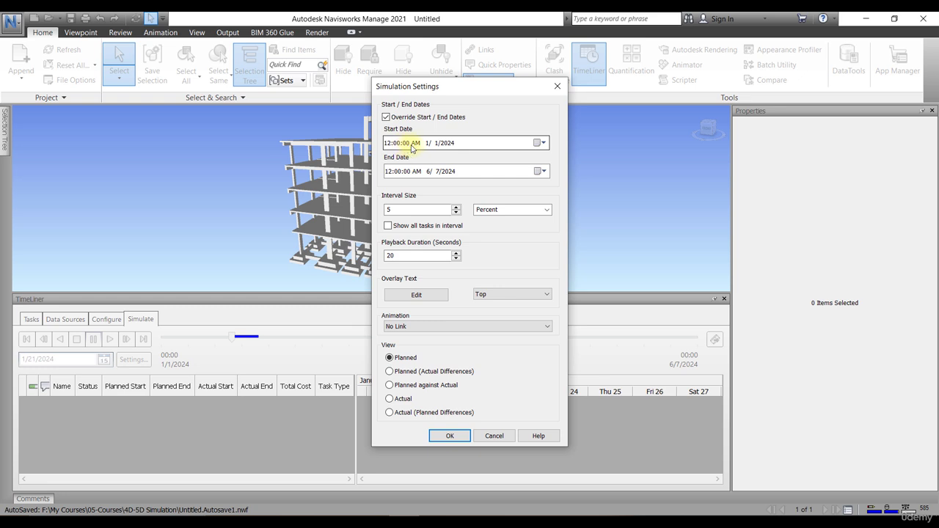
click(540, 143)
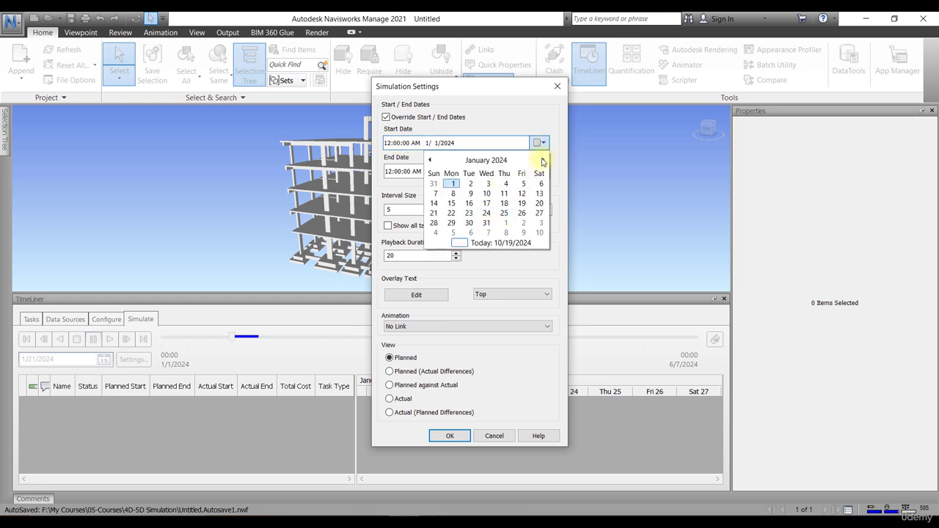
click(543, 160)
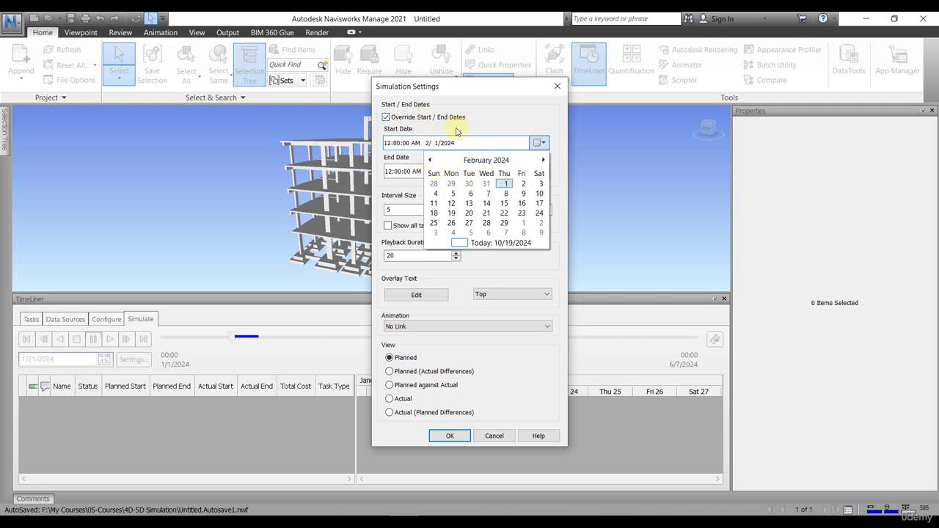
click(488, 116)
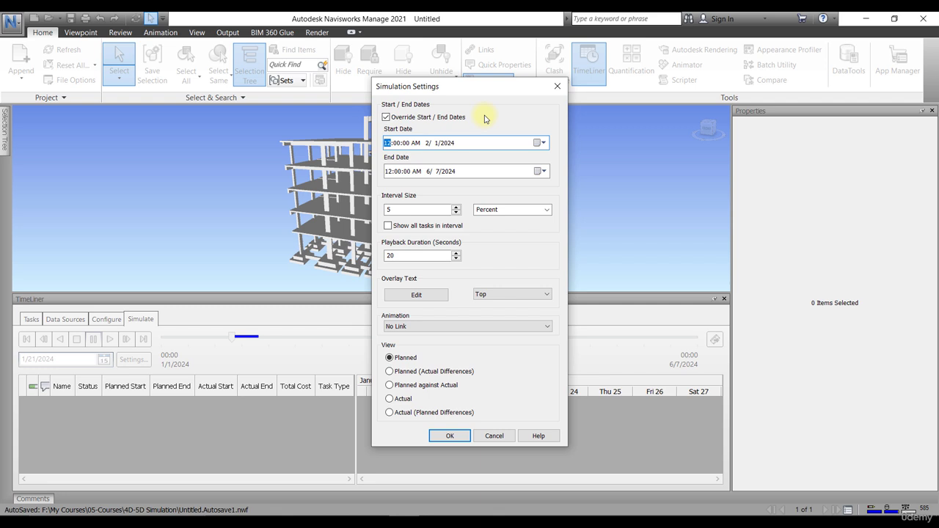
click(386, 117)
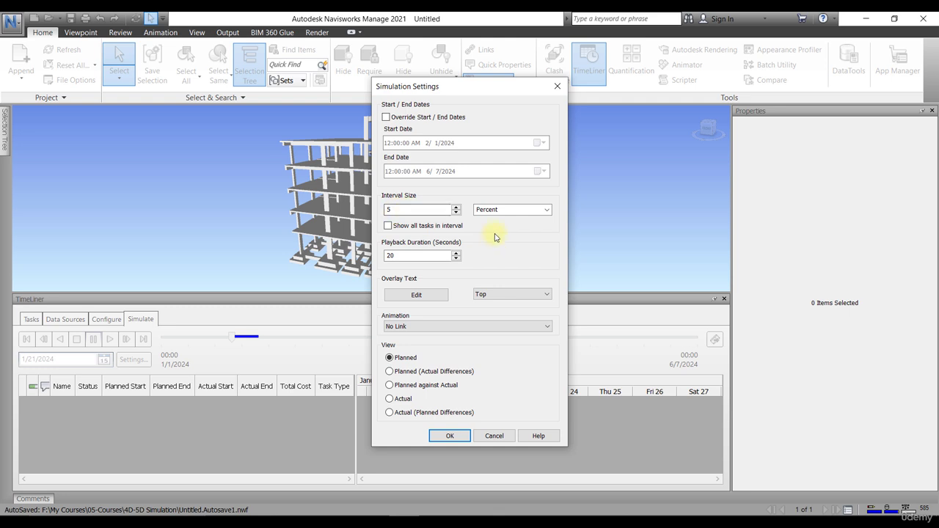
click(546, 210)
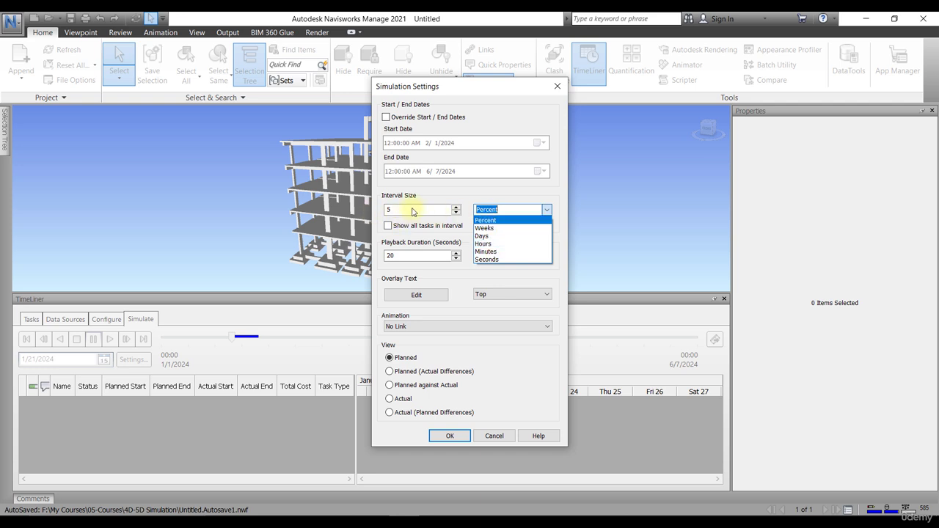
click(461, 196)
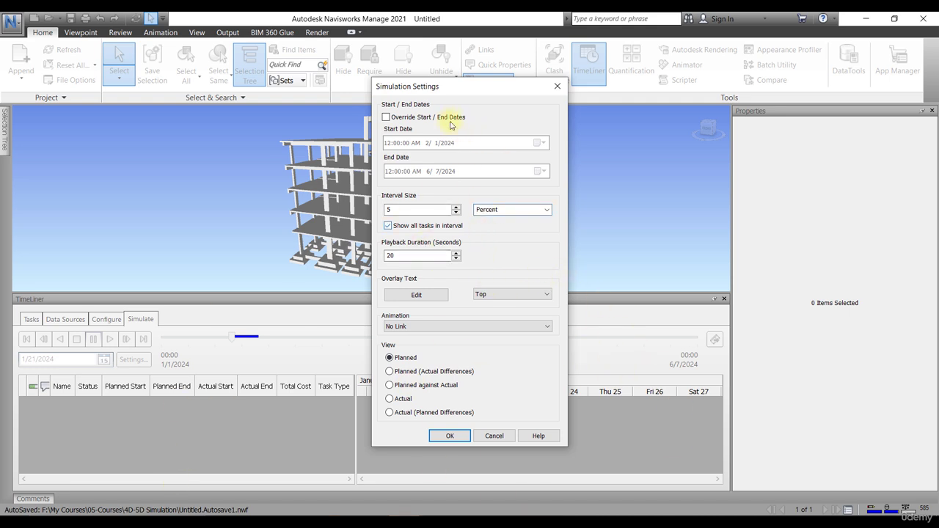
click(442, 227)
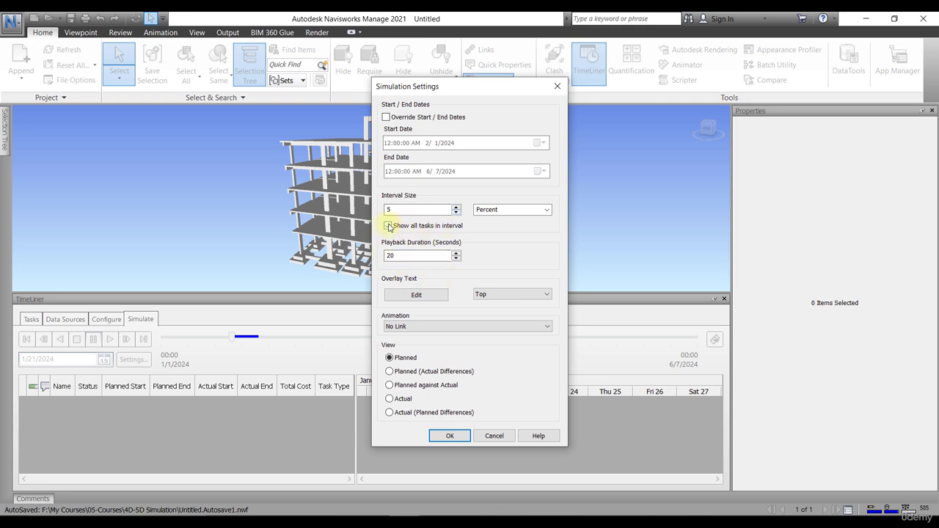
click(388, 226)
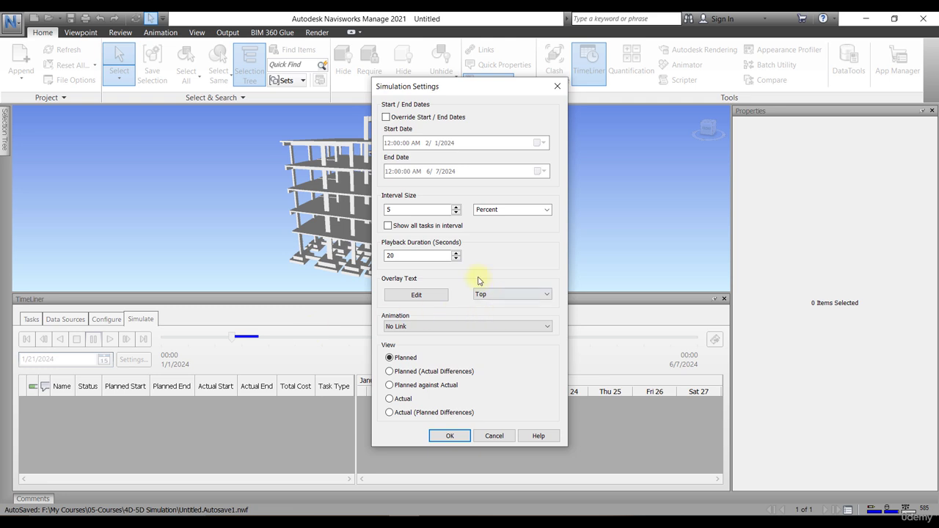
Step: Set the playback duration to 60 seconds and apply the simulation settings
double_click(399, 255)
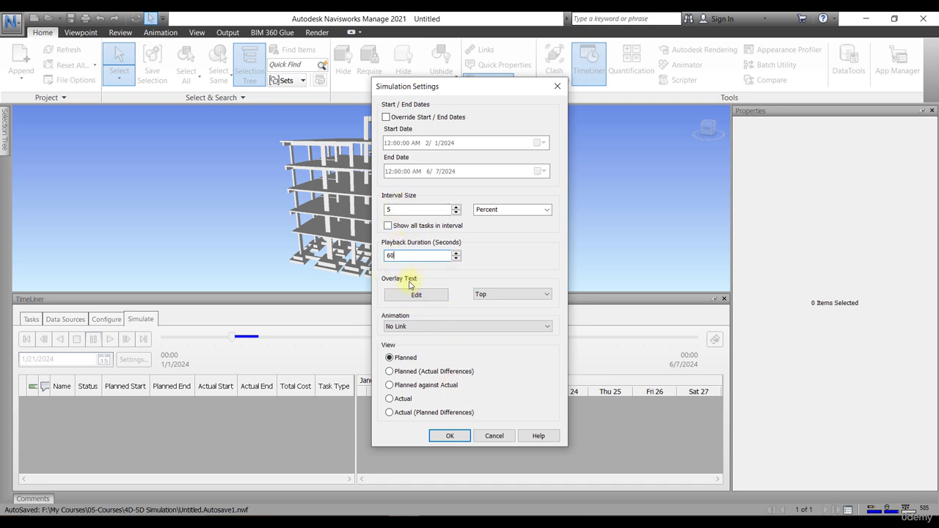
click(448, 437)
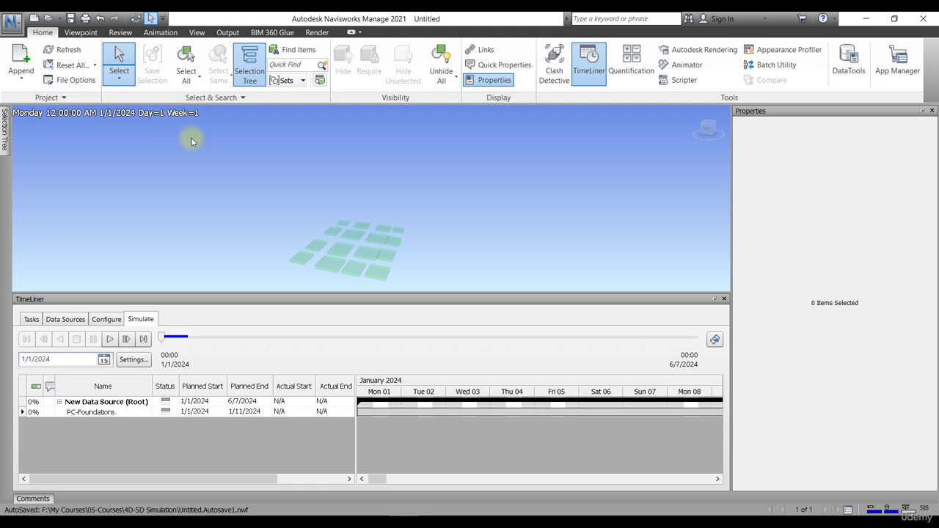
Step: In Simulation Settings, keep the overlay text at Top and start editing the overlay template
click(128, 360)
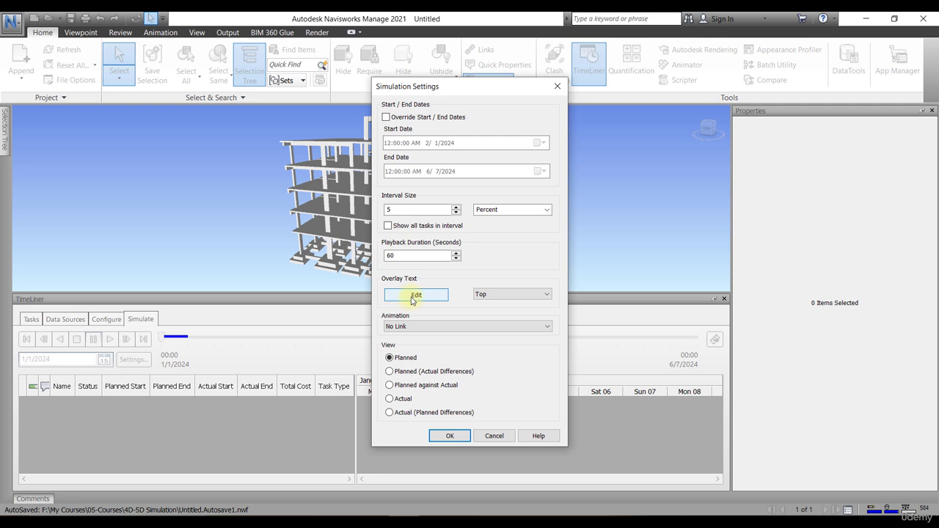
click(514, 295)
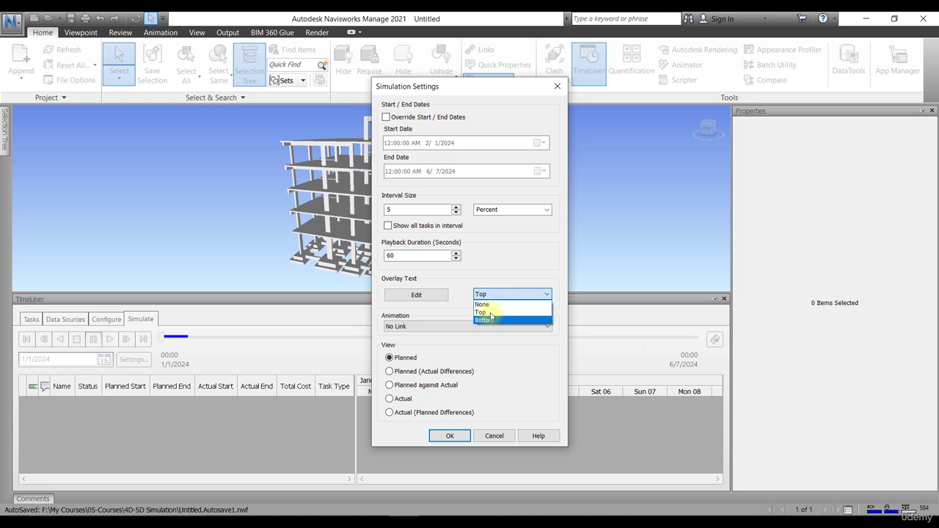
click(456, 282)
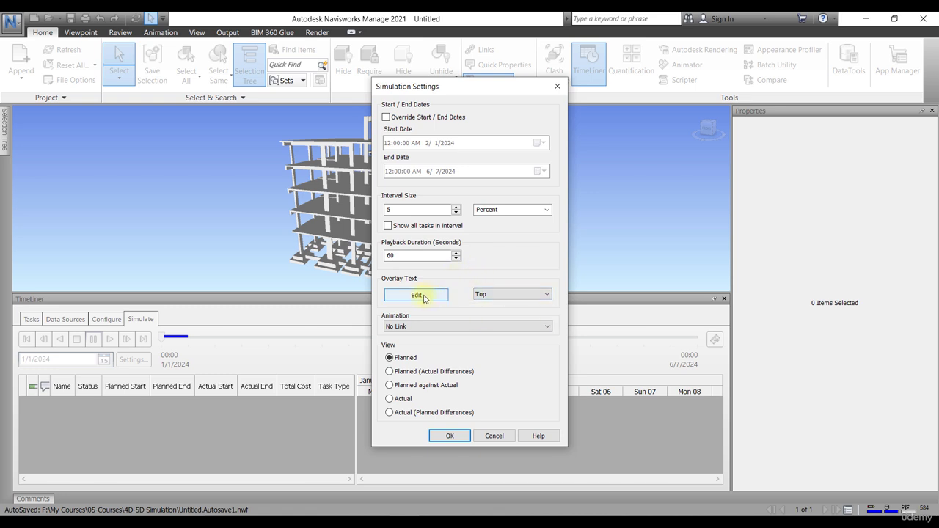
click(421, 295)
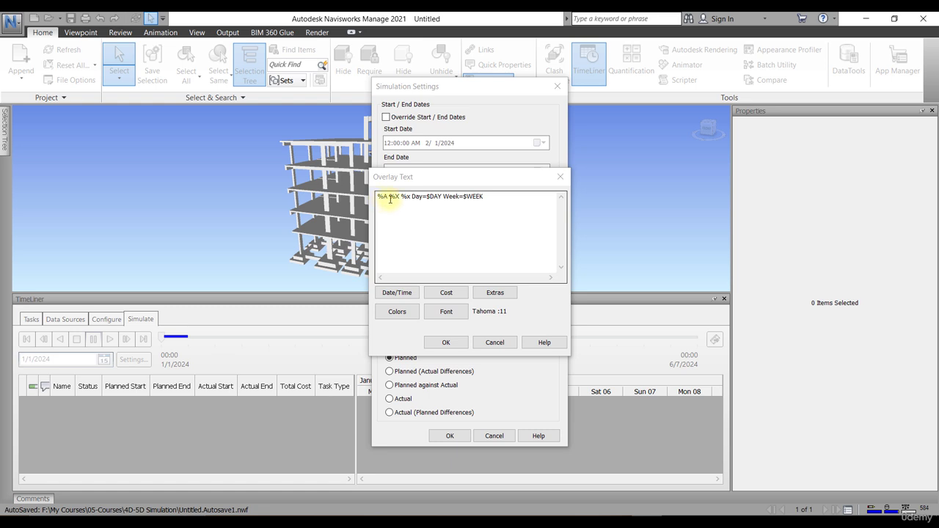
drag(388, 196, 378, 197)
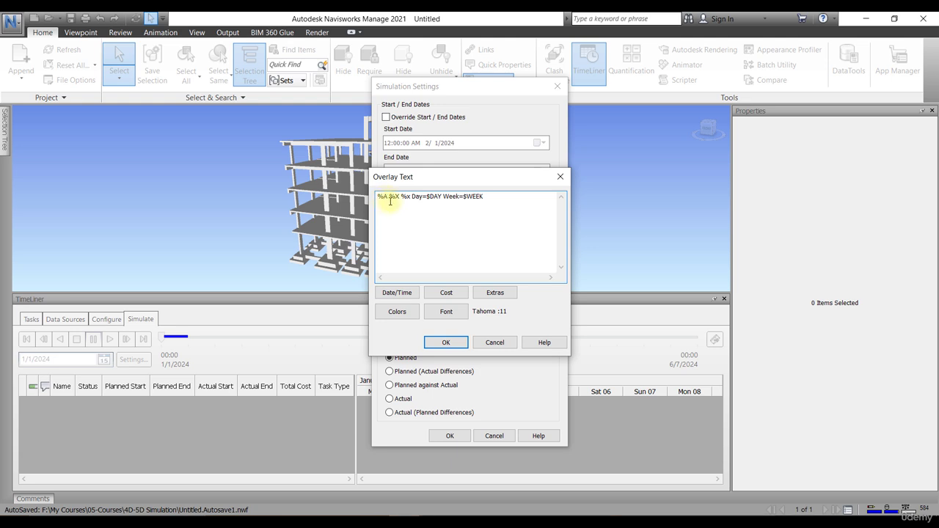
click(396, 294)
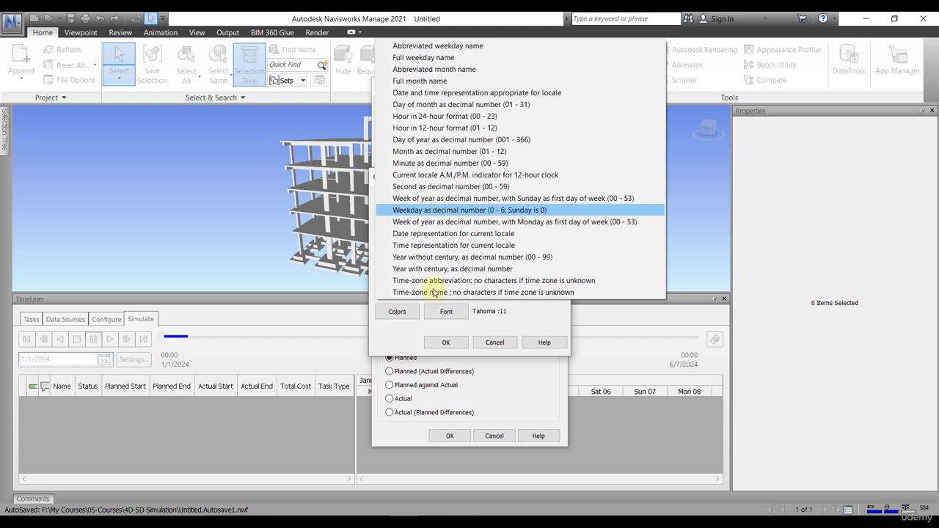
click(392, 337)
click(385, 201)
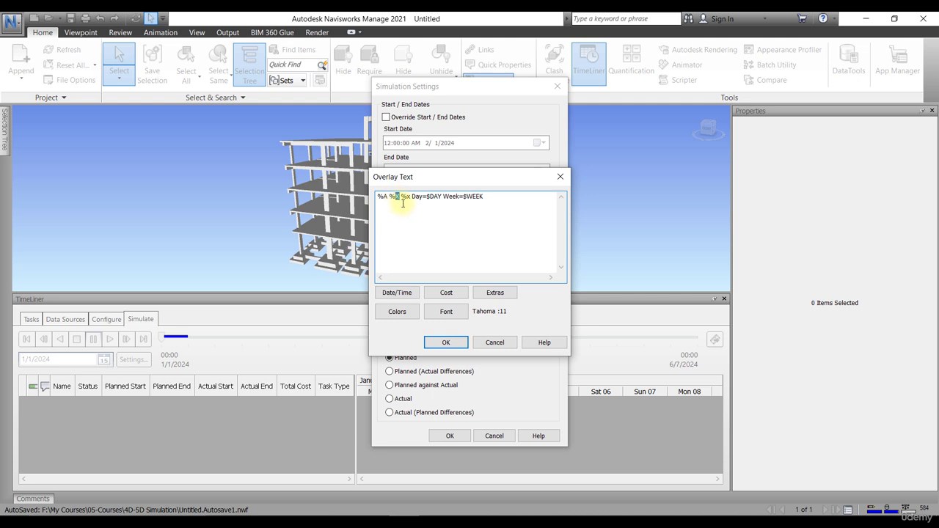
click(418, 206)
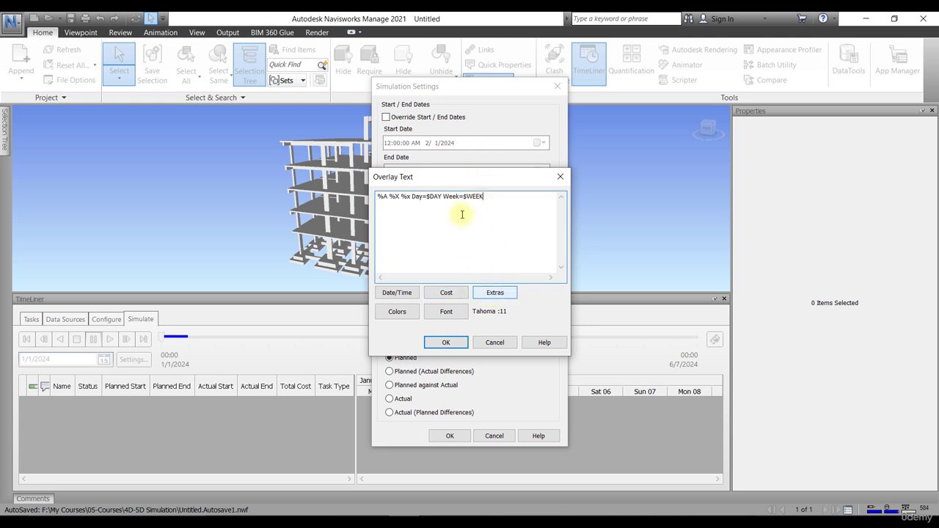
click(492, 294)
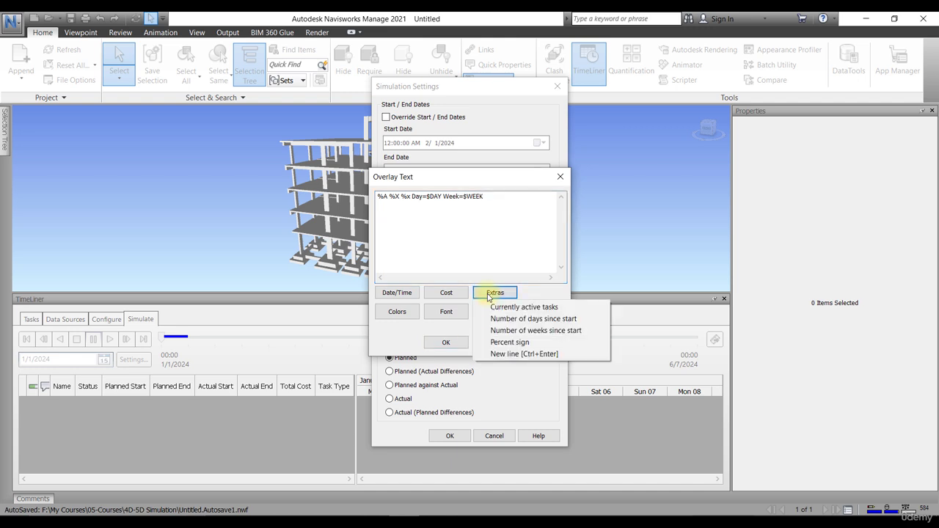
Step: Insert a new line, the $TASKS active-tasks field, and another new line into the overlay
click(513, 354)
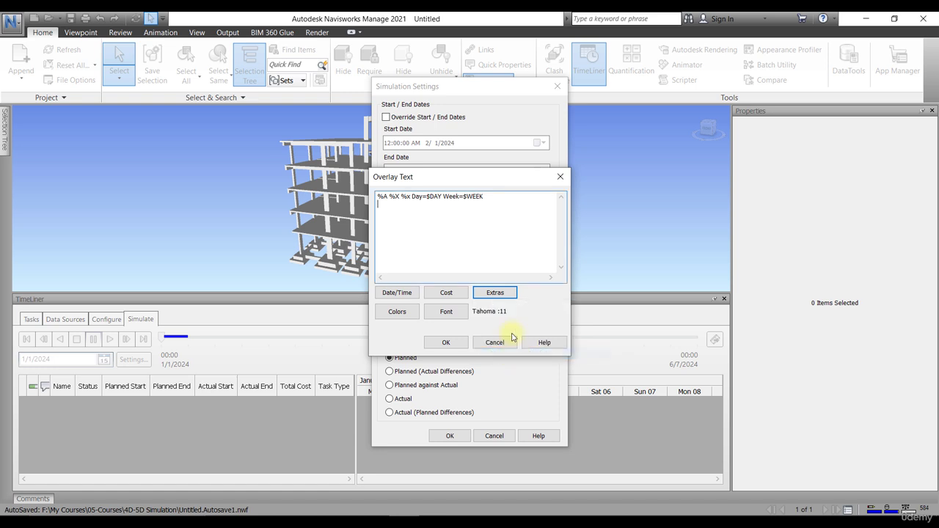
click(479, 294)
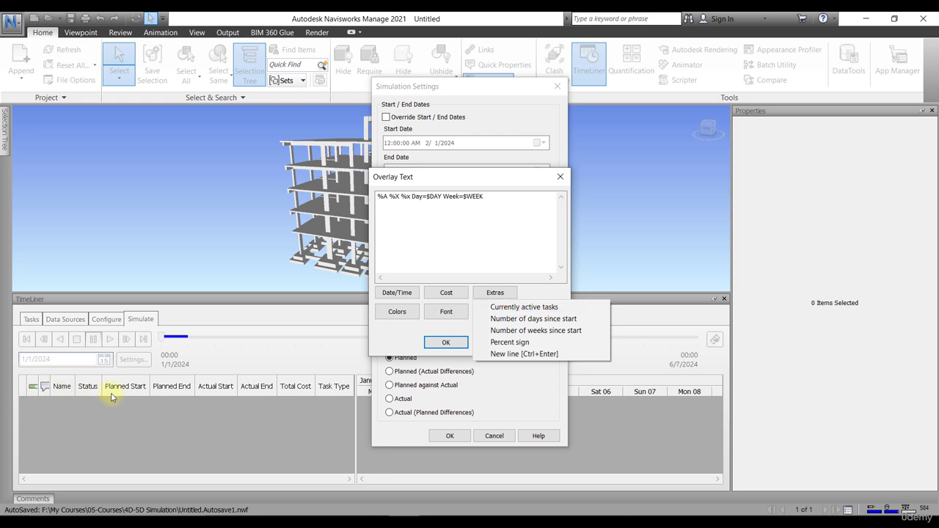
click(502, 307)
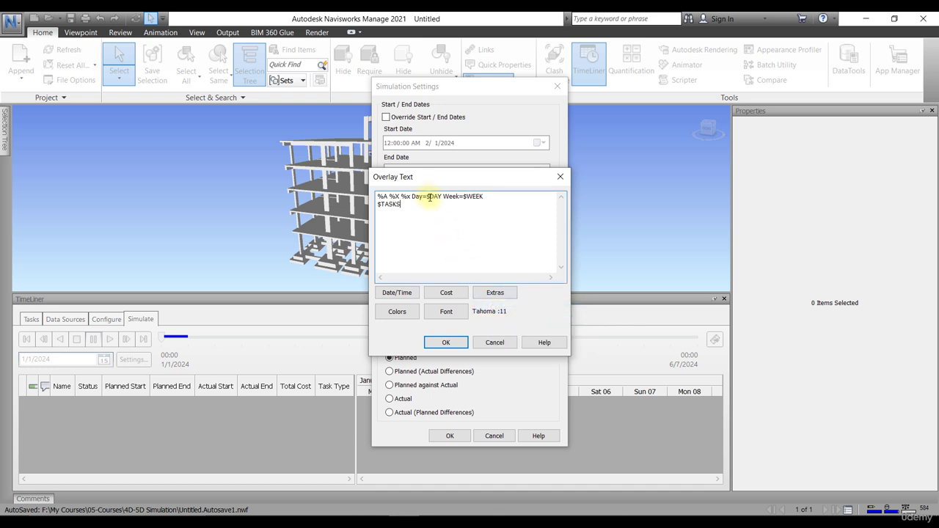
click(493, 295)
click(518, 355)
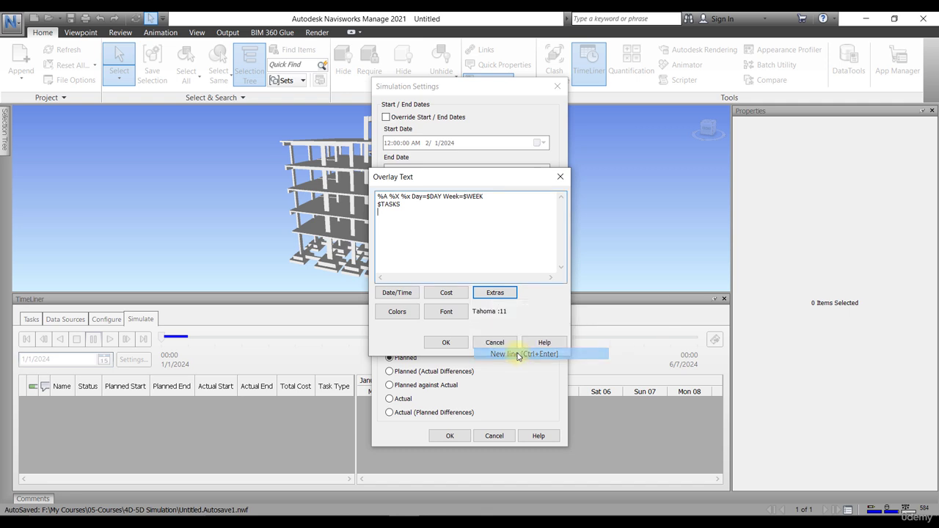
Step: Insert $TOTAL_COST on a new line, then delete it and $TASKS from the overlay
click(450, 292)
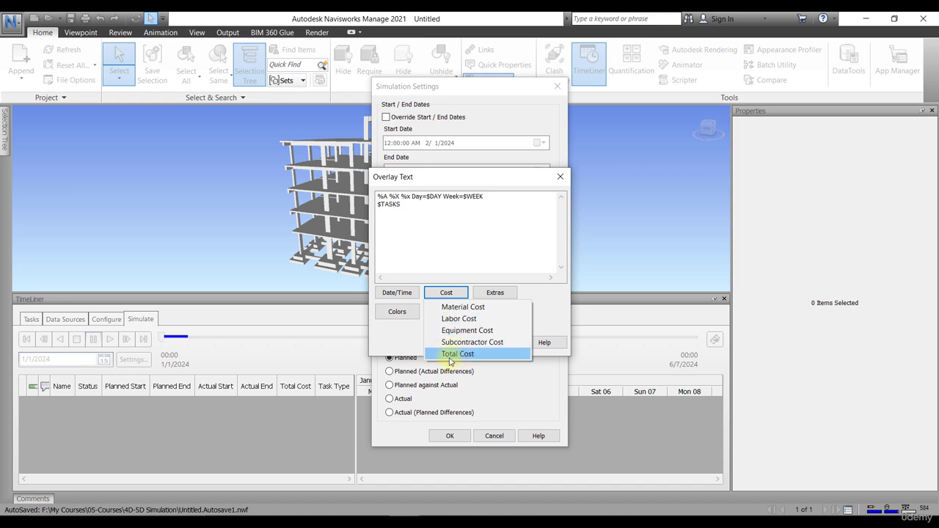
click(455, 353)
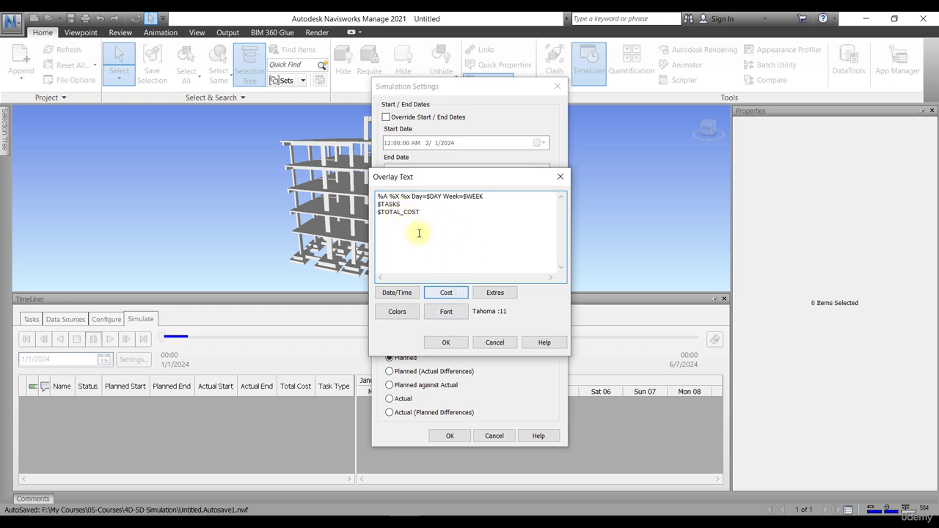
drag(416, 212, 363, 212)
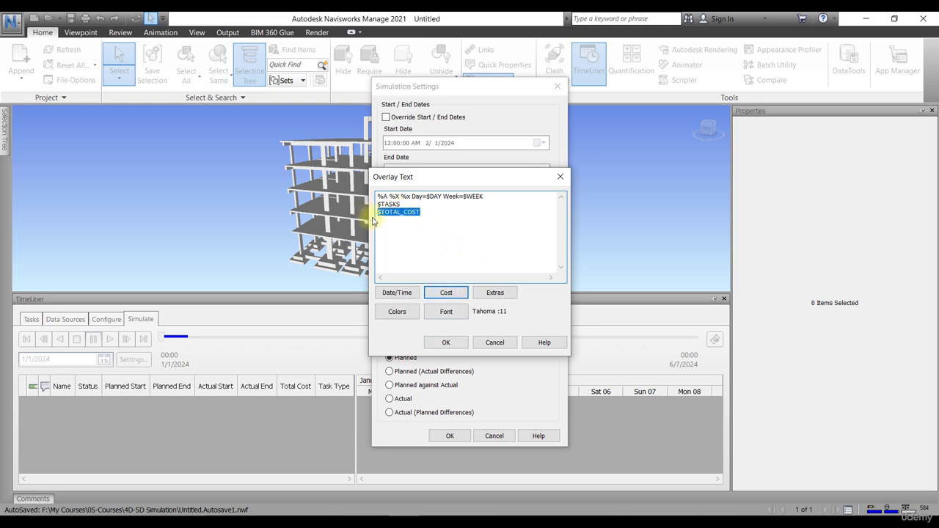
key(BackSpace)
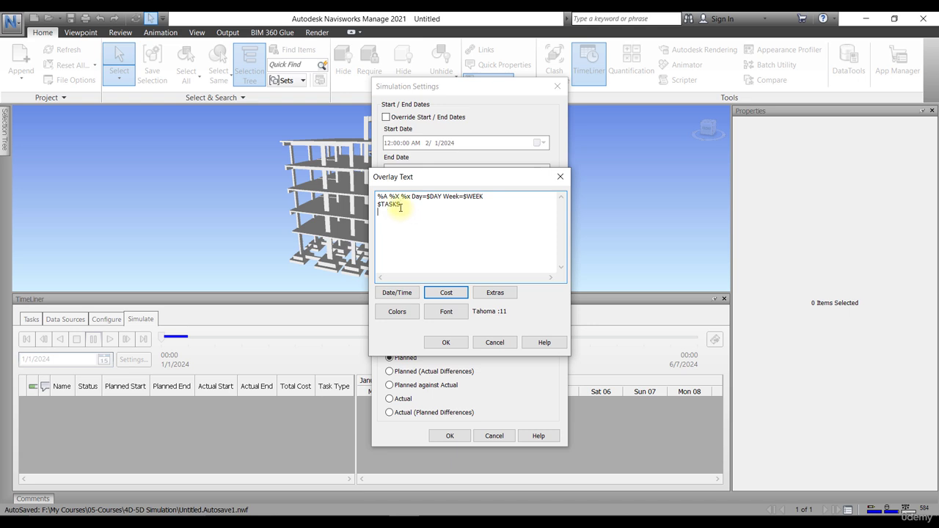
drag(400, 204, 382, 206)
key(BackSpace)
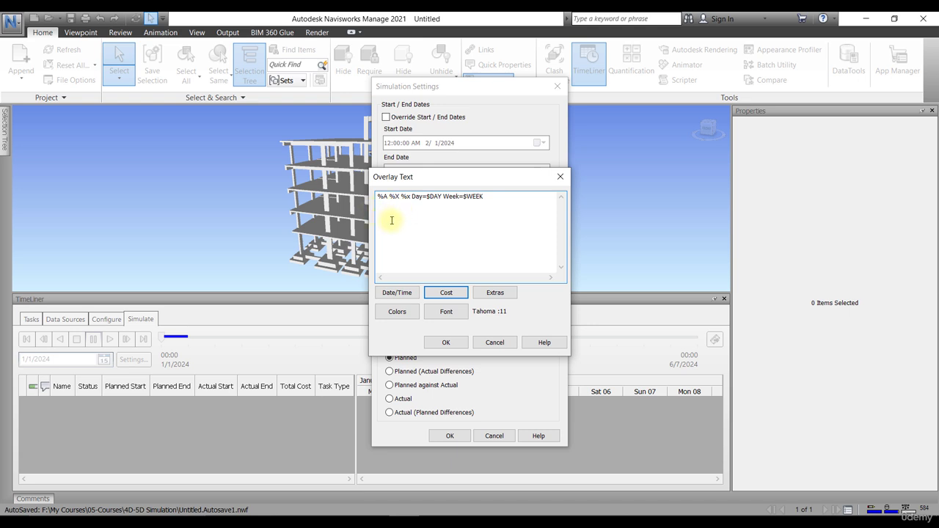
Step: Put $TOTAL_COST on line 2 and $TASKS on a new line 3
click(445, 293)
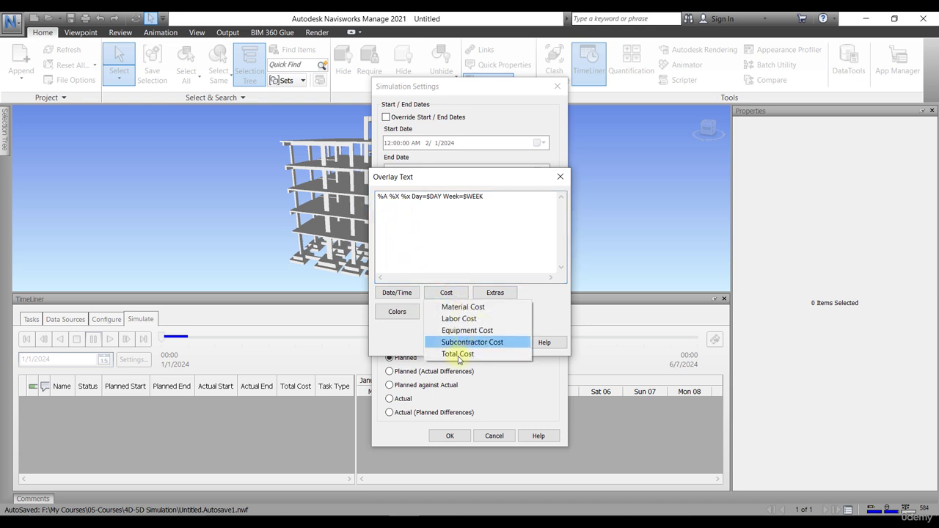
click(457, 354)
click(495, 292)
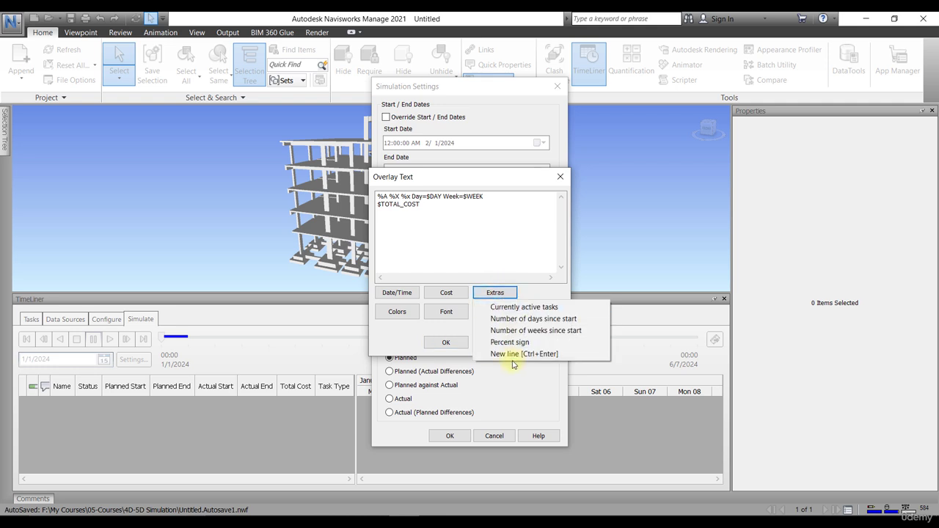
click(498, 353)
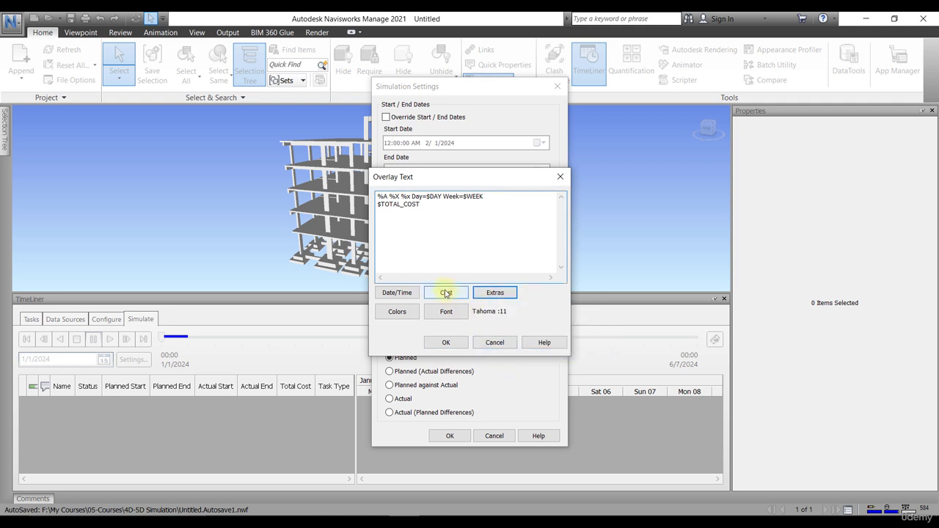
click(490, 293)
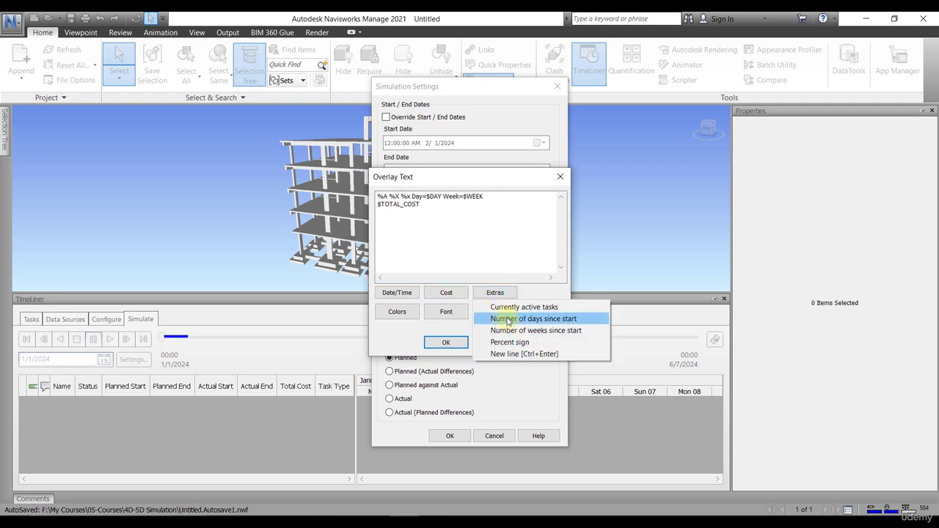
click(505, 311)
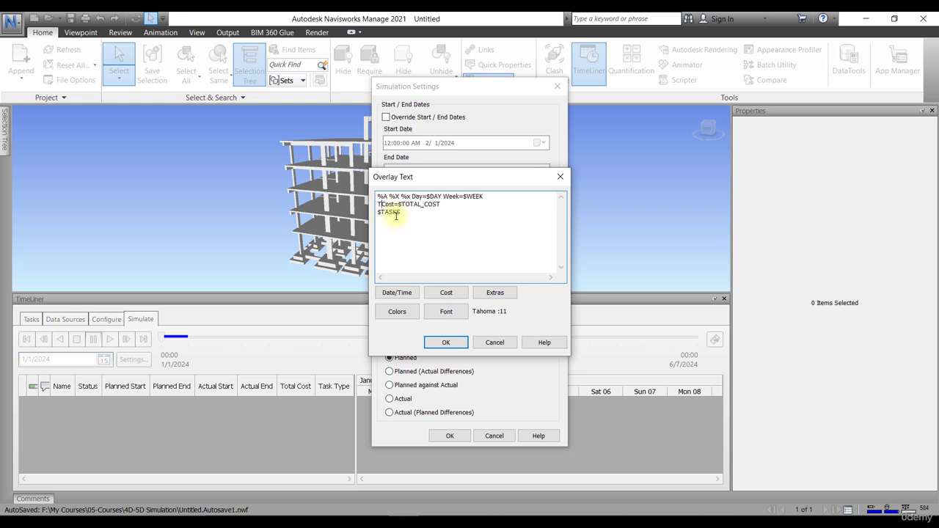
Step: Prefix the cost line with 'Total', fixing the typo so it reads 'Total Cost=$TOTAL_COST'
text(oatal)
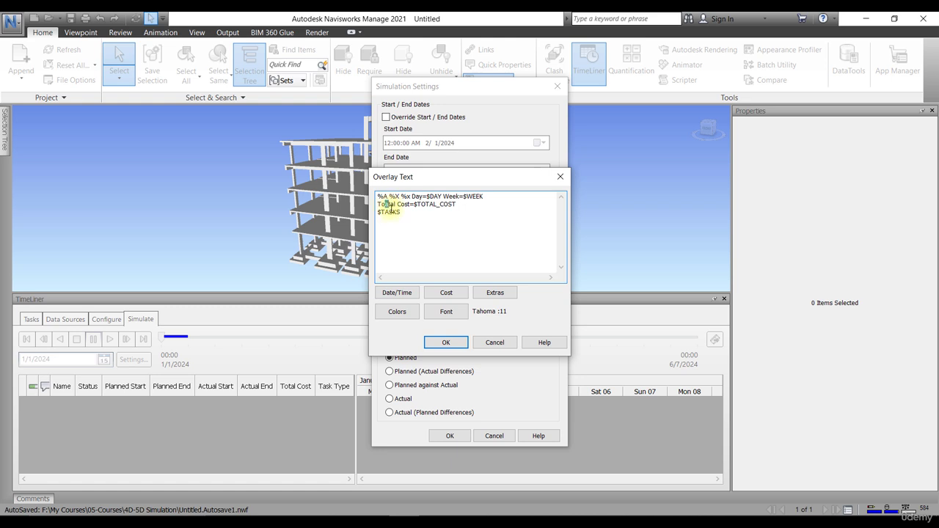
click(389, 204)
key(BackSpace)
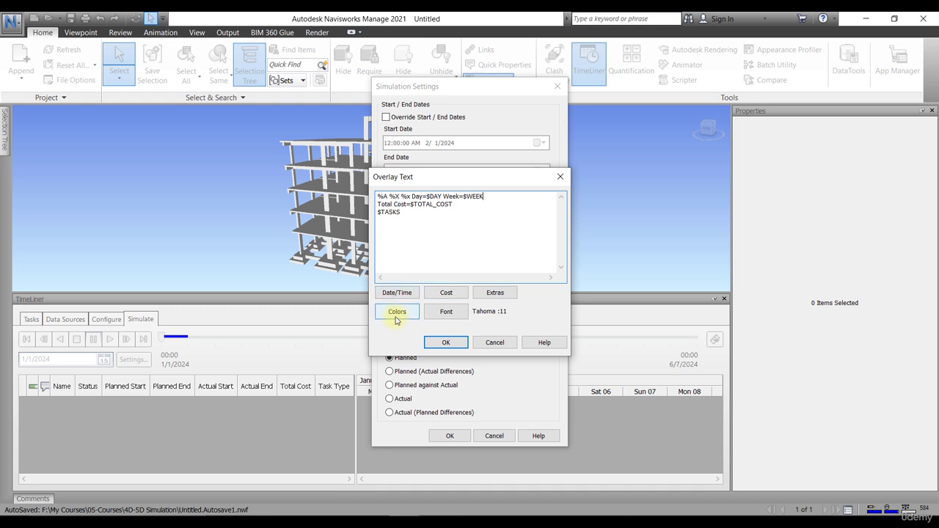
Step: Make the overlay text green, leave the font unchanged, and confirm the overlay text
click(396, 312)
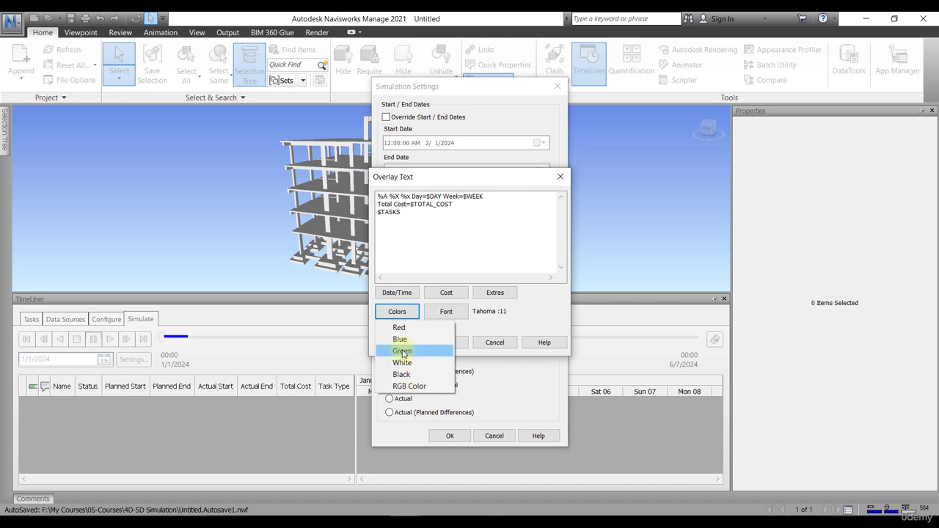
click(402, 351)
click(445, 312)
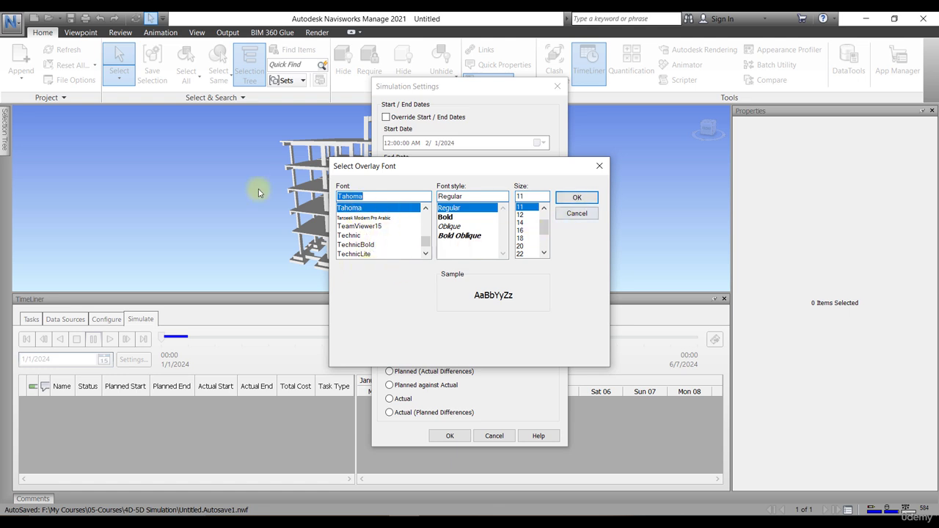
click(600, 165)
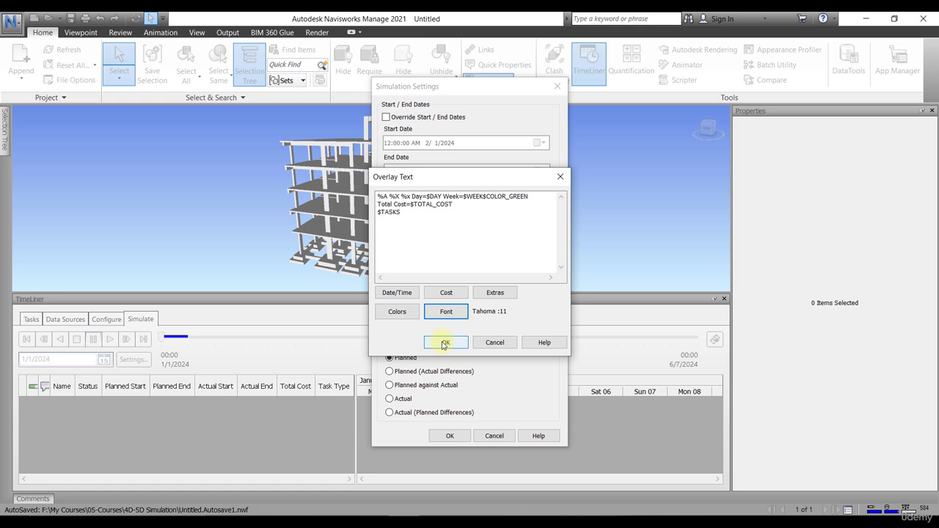
click(443, 343)
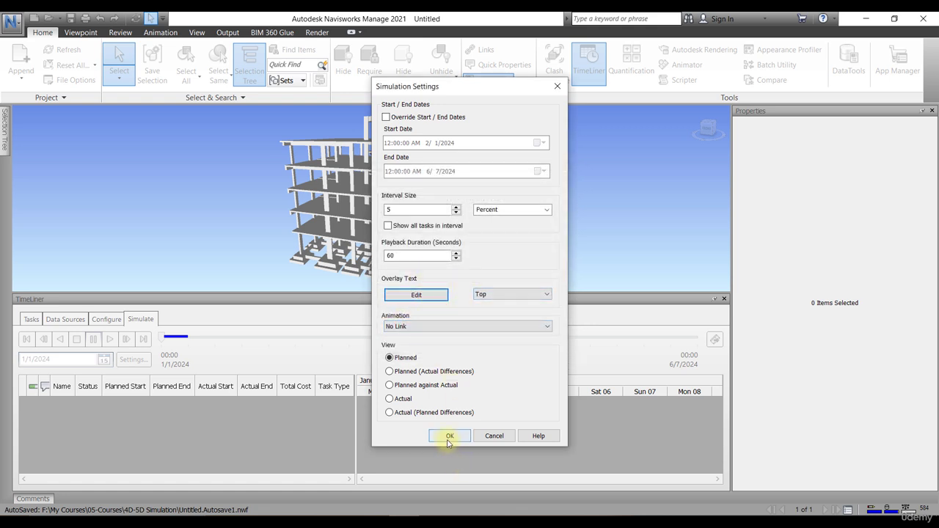
Step: Accept the simulation settings and scrub the timeline to 1/4/2024, with PC-Foundations at 36%
click(448, 436)
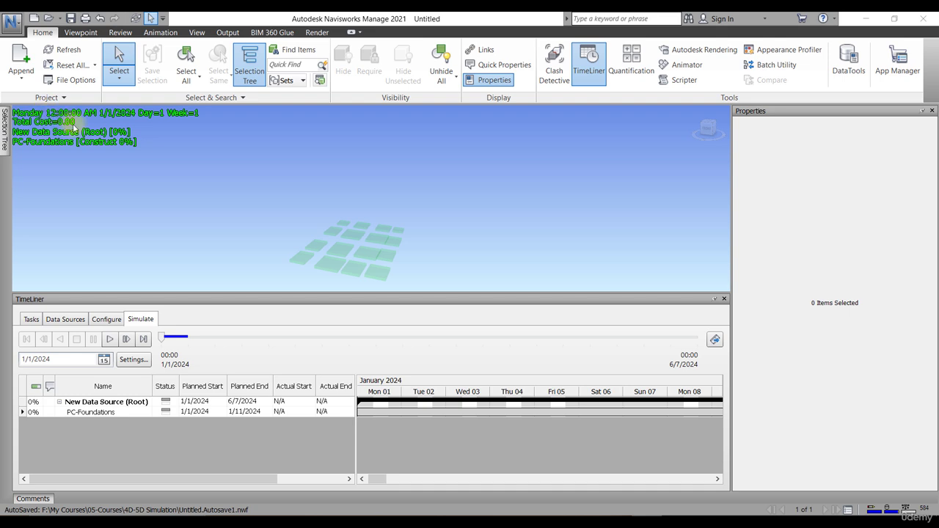
drag(163, 339, 175, 338)
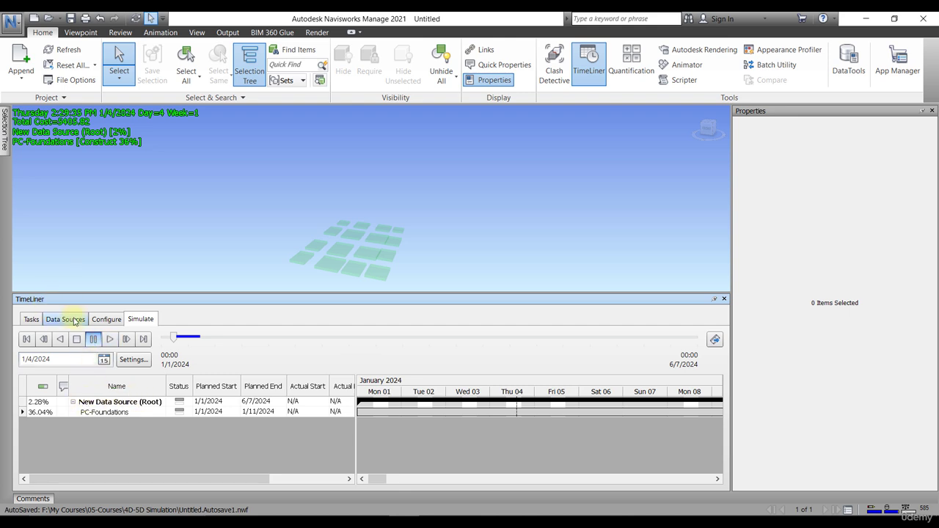
Step: Review the data source's imported tasks and Gantt chart
click(66, 320)
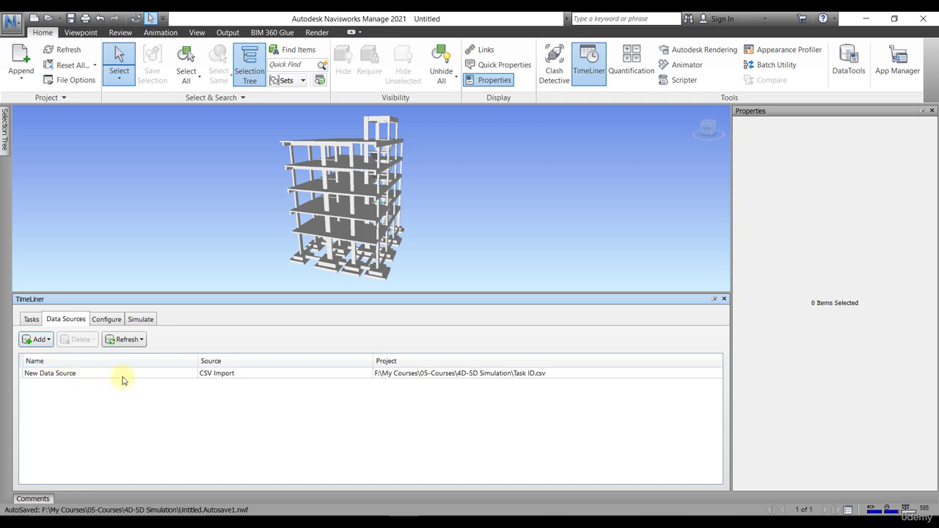
click(31, 319)
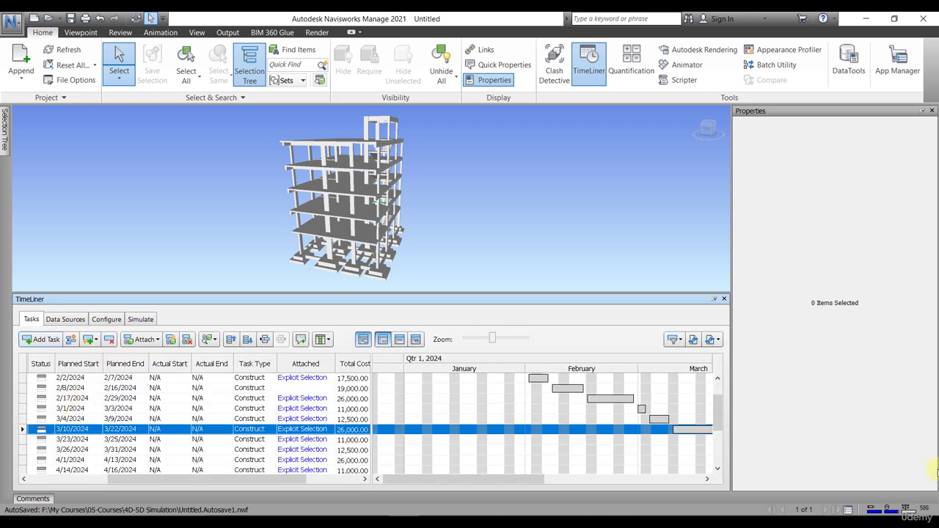
drag(719, 404, 713, 373)
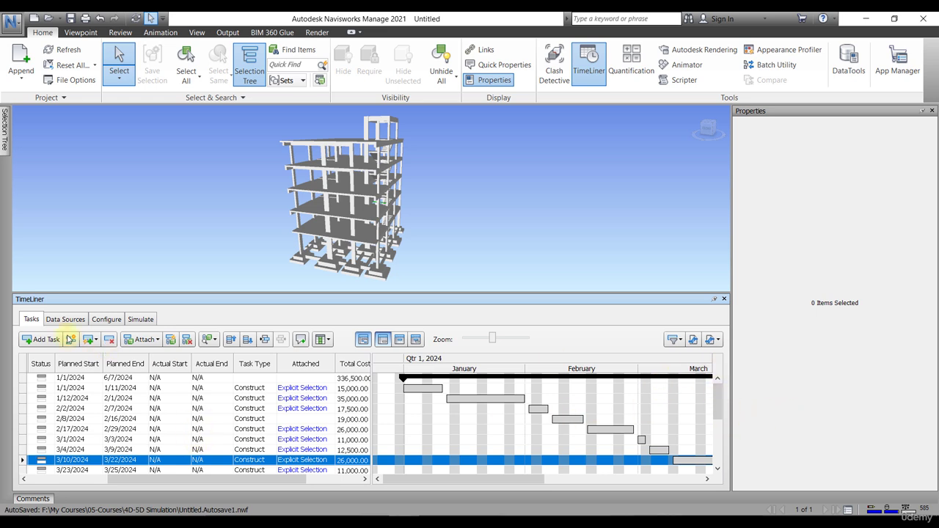
Step: Rename the New Data Source entry to 'Residential Project_R12'
click(64, 319)
click(58, 376)
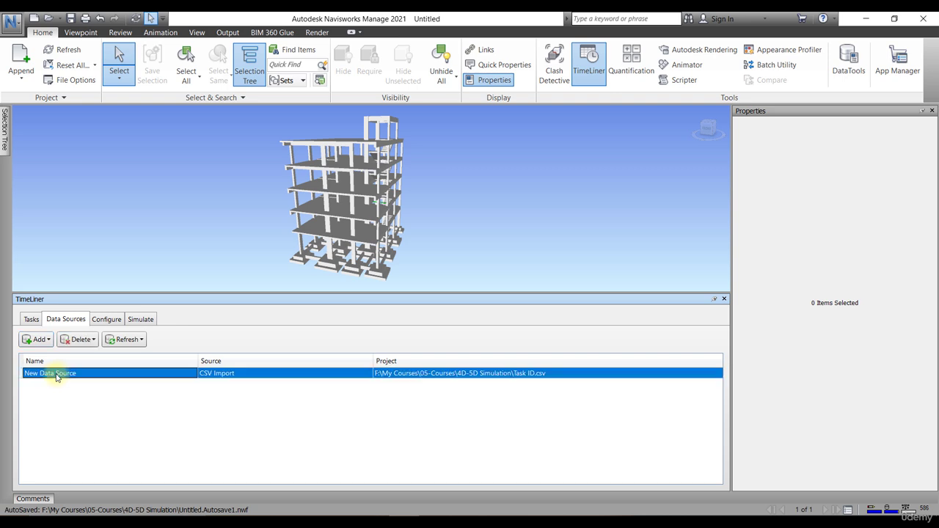
click(58, 376)
drag(79, 374, 19, 376)
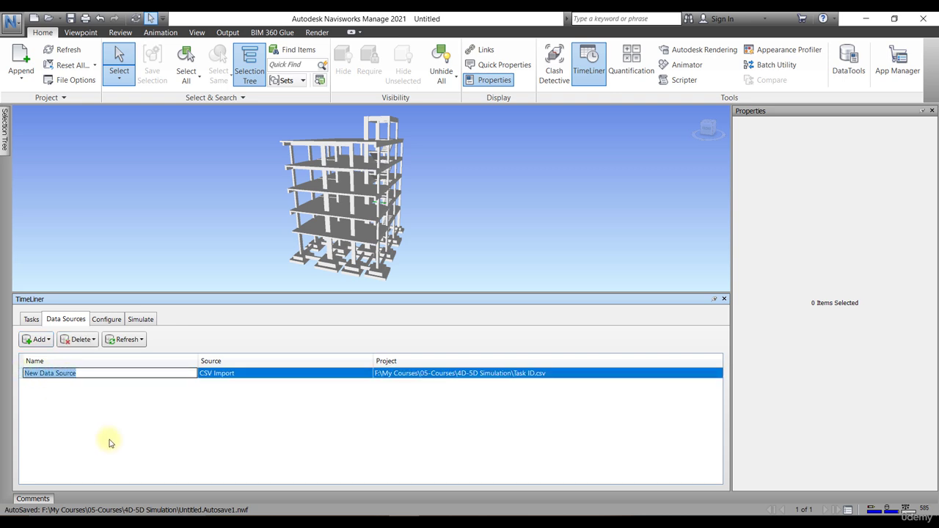
text(Residential Project_R12)
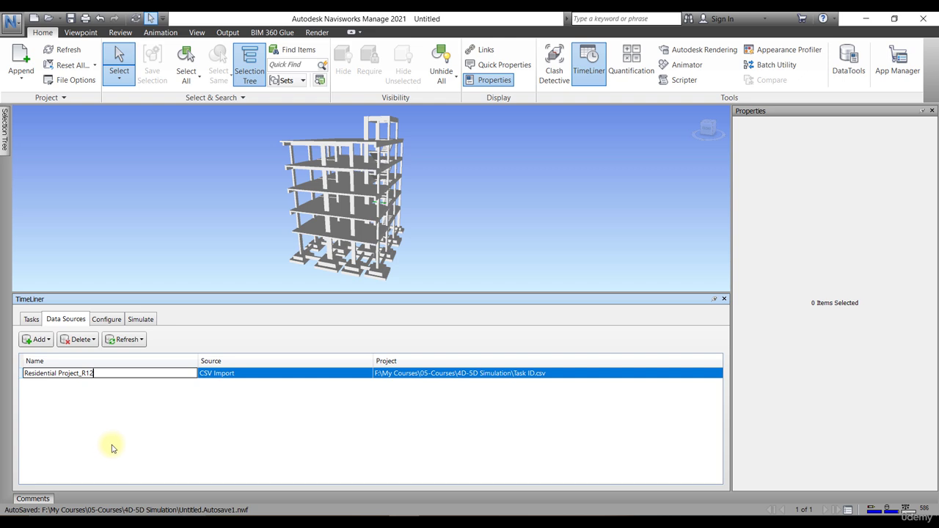
key(Return)
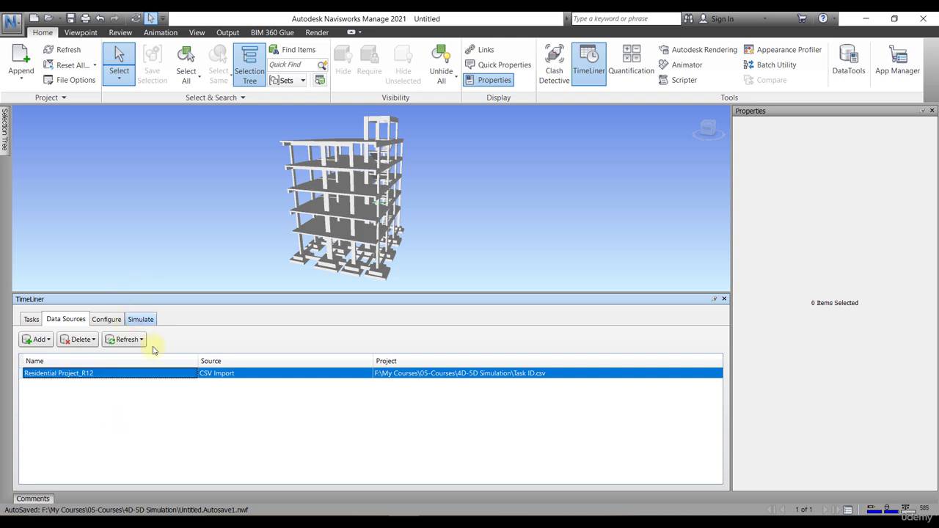
Step: Scrub the simulation forward to 1/19/2024, showing Total Cost=28797.55 and the root task at 11%
click(140, 320)
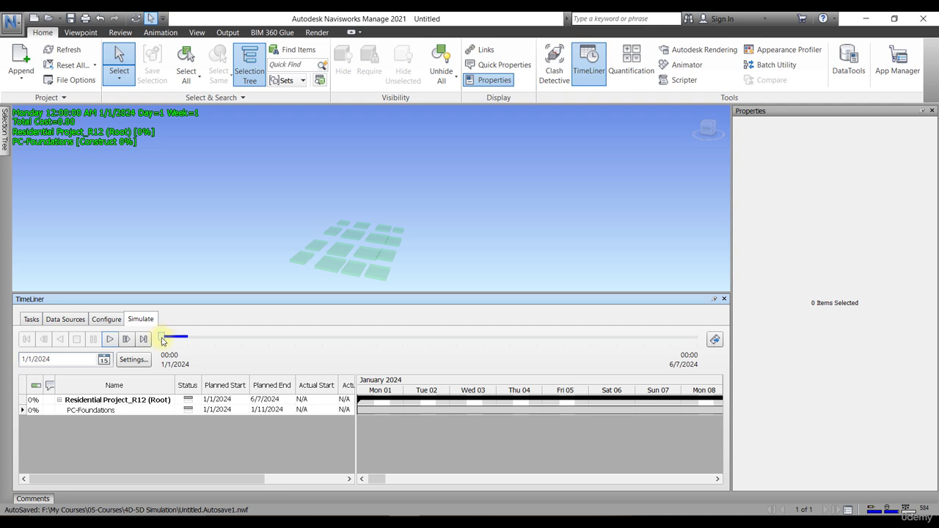
drag(162, 341, 226, 340)
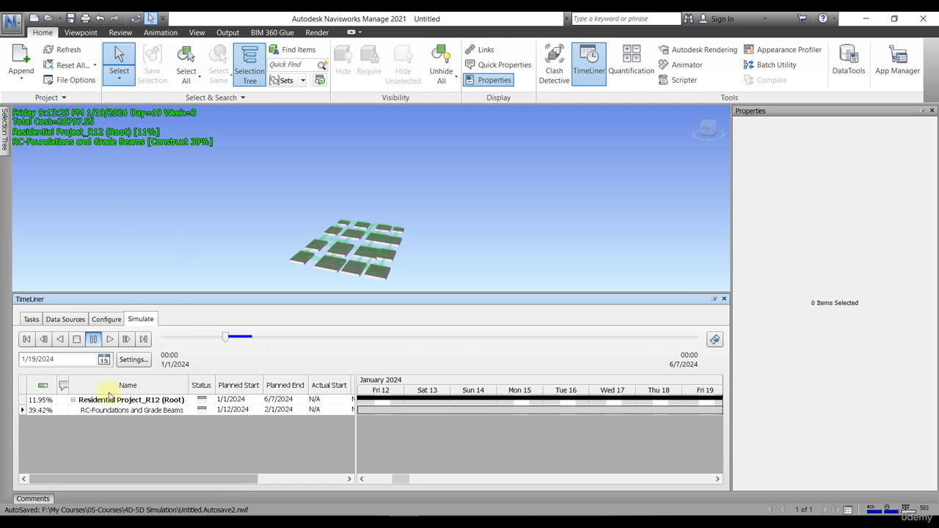
Step: Add a '$' before $TOTAL_COST in the overlay text, apply it, and reopen Simulation Settings
click(131, 359)
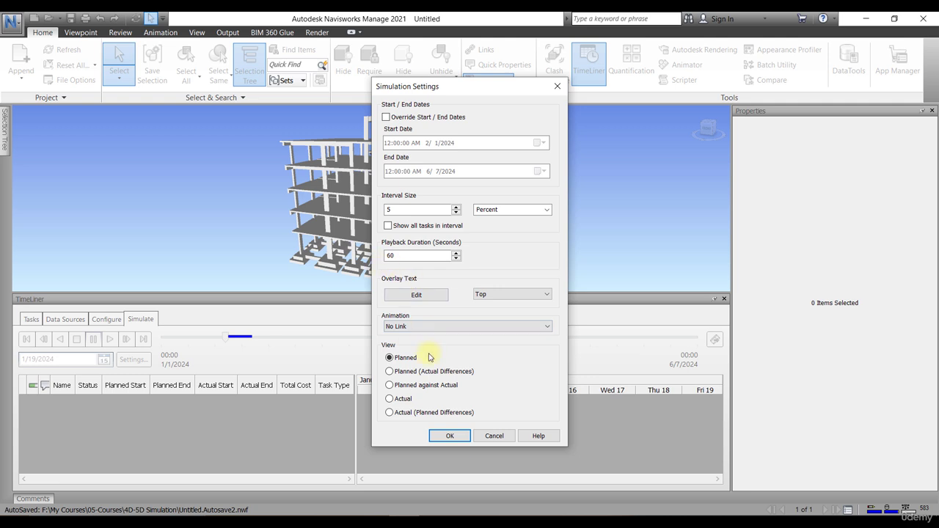
click(414, 295)
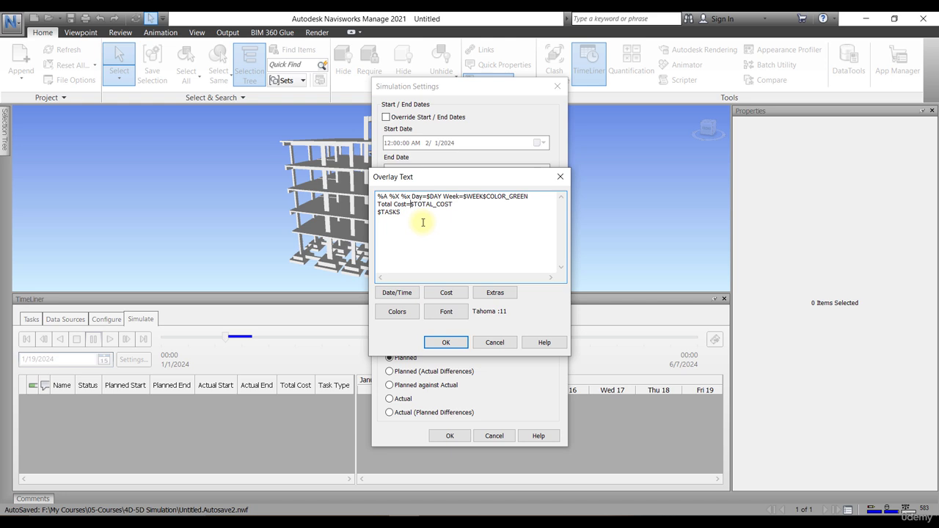
text($)
click(445, 343)
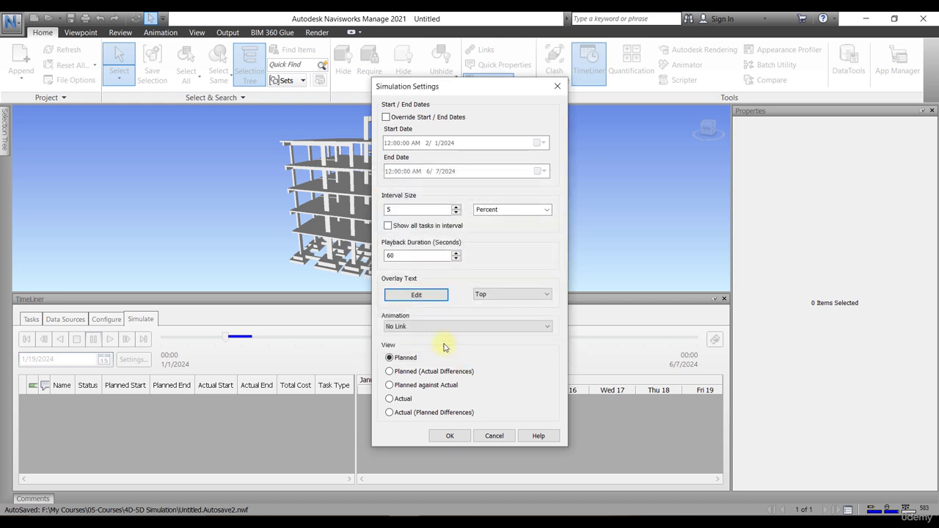
click(448, 435)
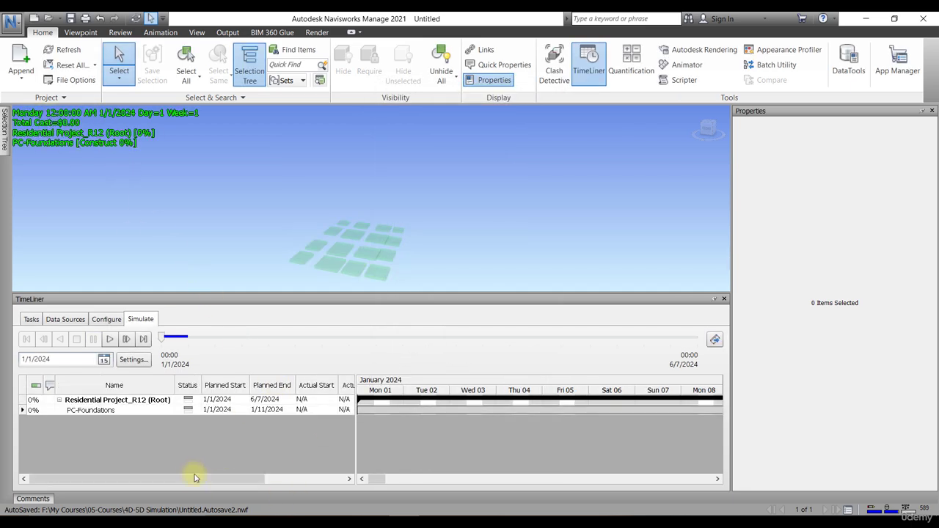
click(129, 361)
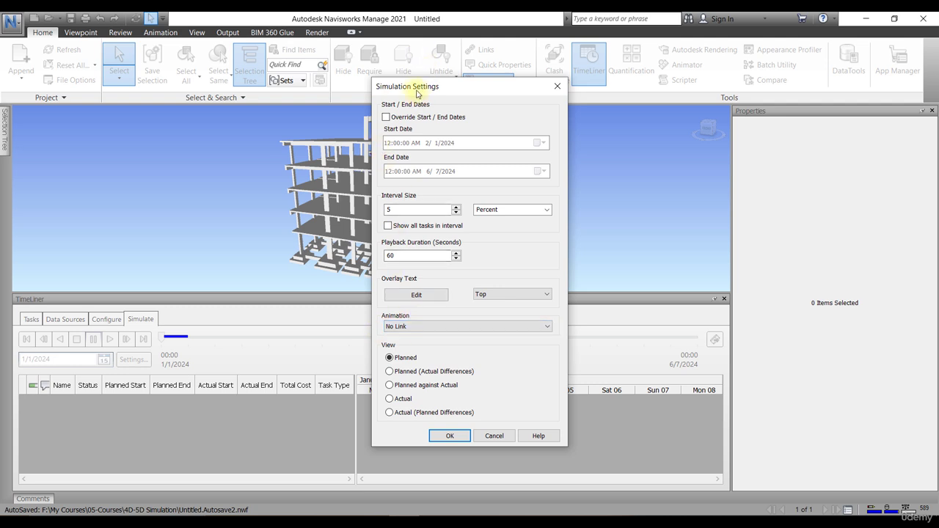
Step: Leave Animation at No Link and close Simulation Settings, returning to 1/1/2024
drag(421, 88, 502, 145)
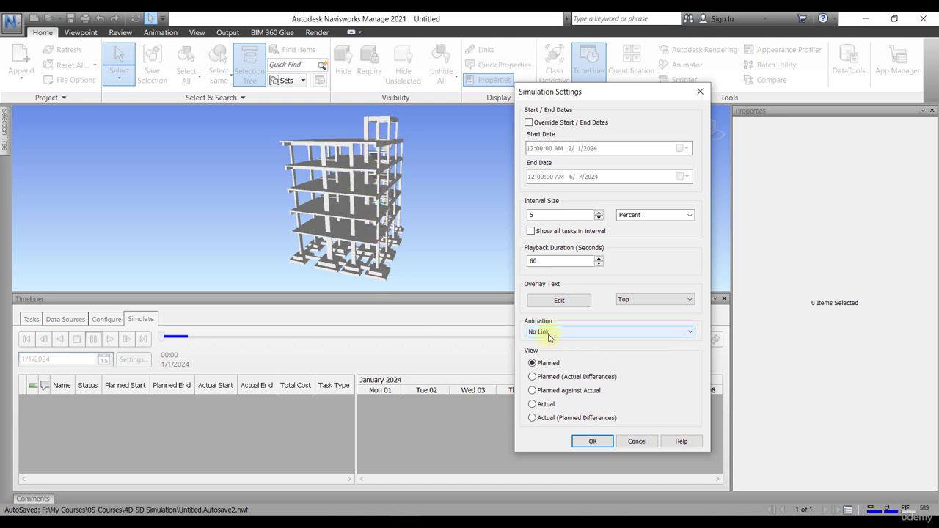
click(549, 333)
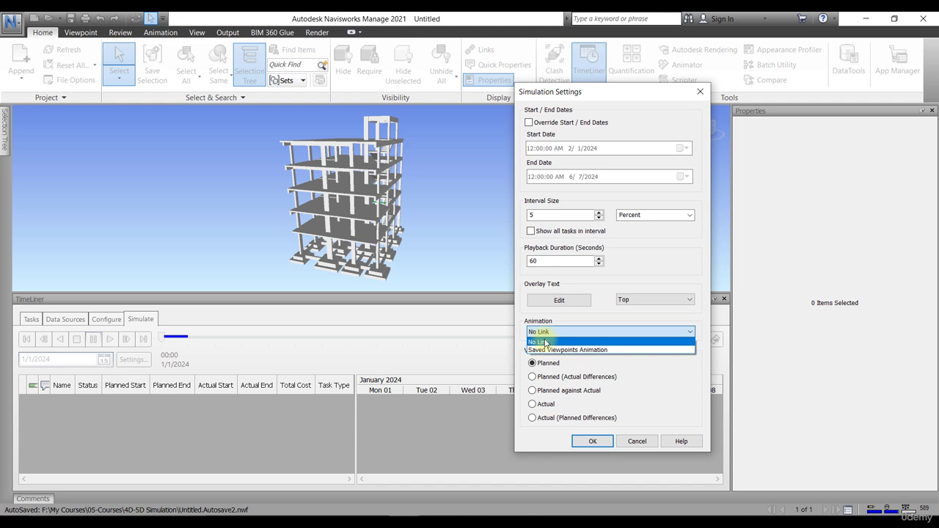
click(540, 343)
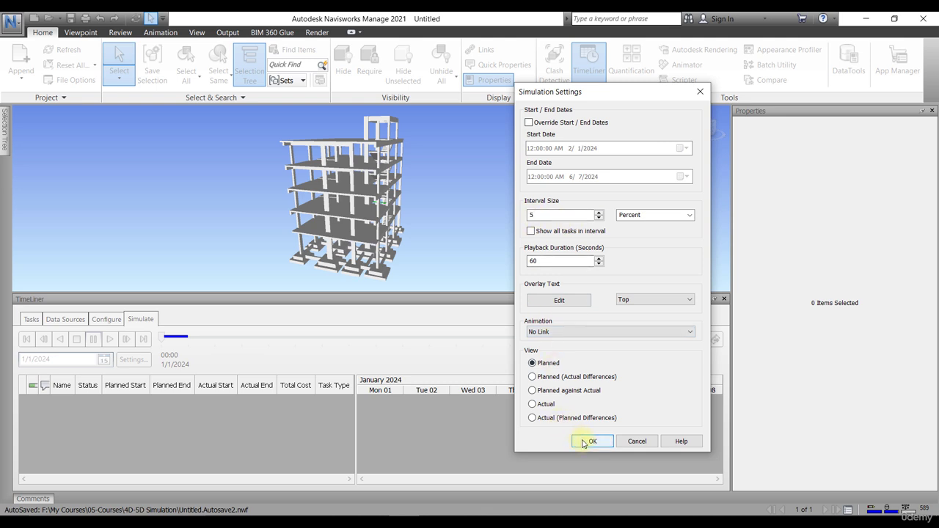
click(588, 441)
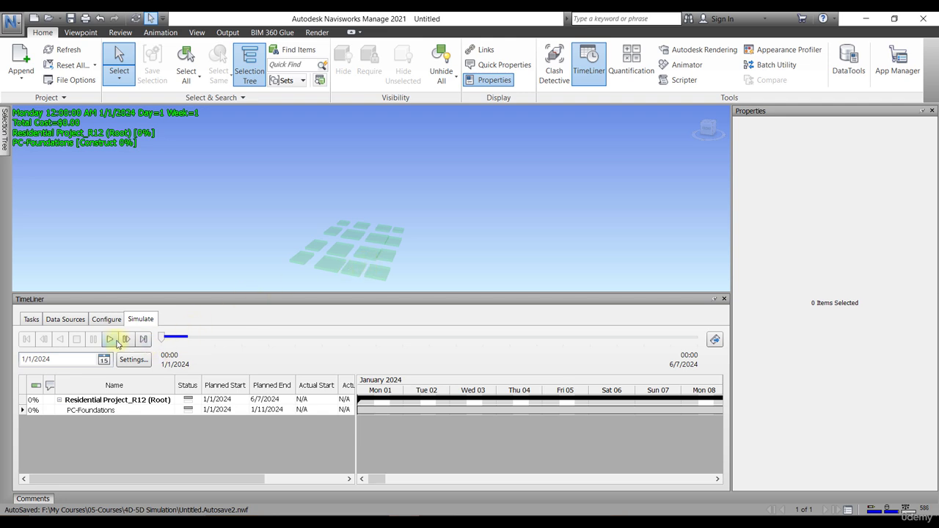
Step: Play the simulation to its 6/7/2024 end and orbit to a more frontal view of the building
click(108, 341)
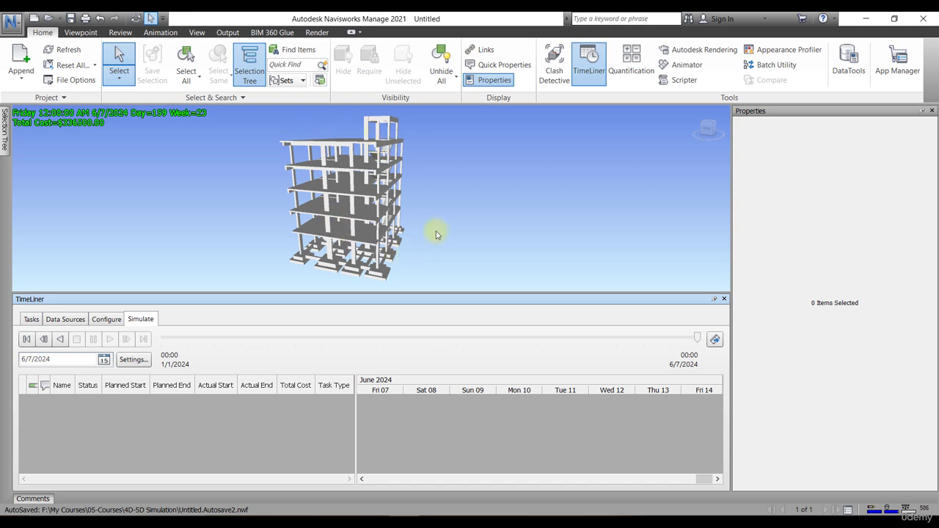
shift+middle_drag(434, 201, 451, 192)
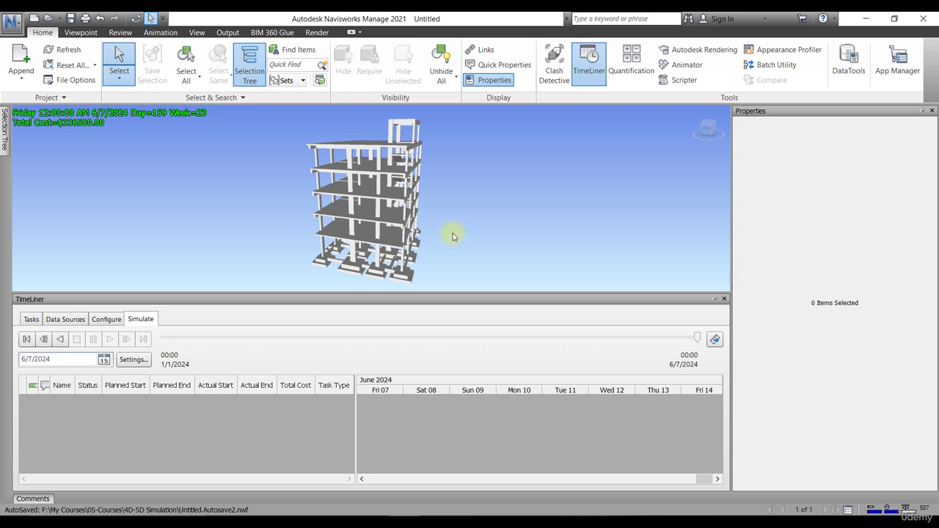